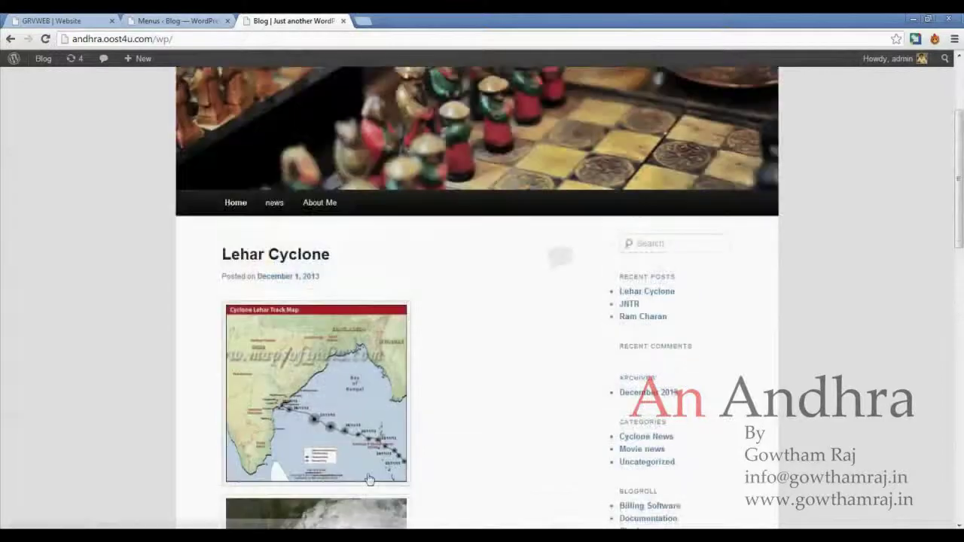
Step: Open the General settings in the blog's admin area and set the site title to "Andhra"
click(148, 18)
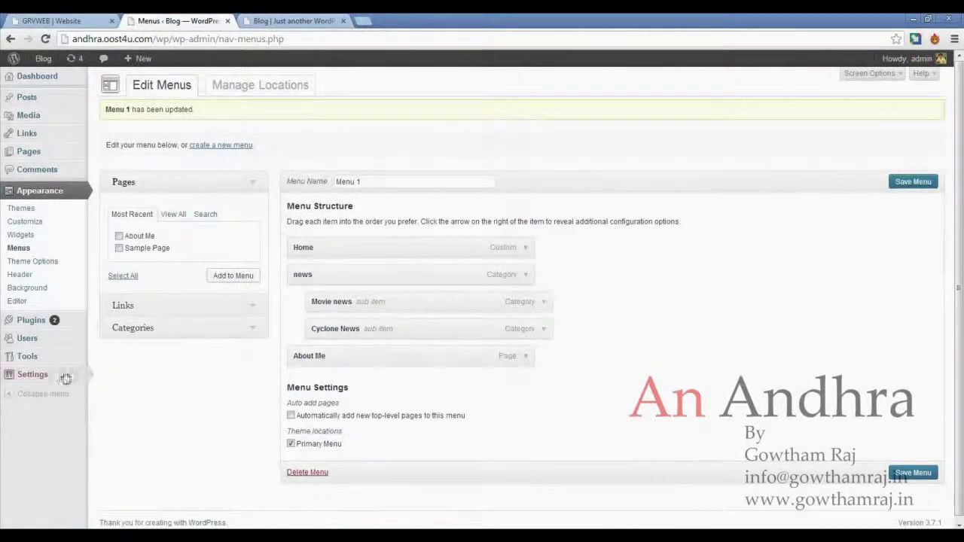
mouse_move(62, 381)
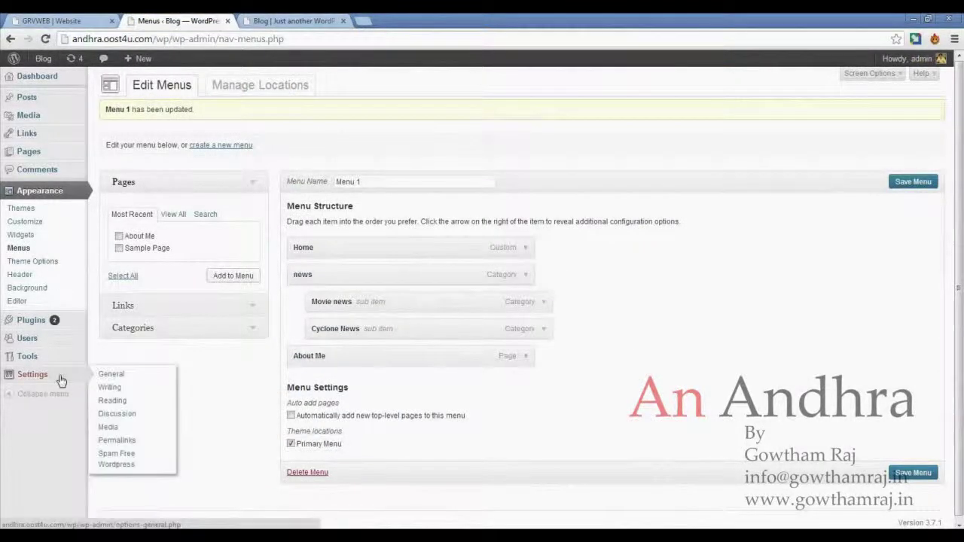
click(133, 377)
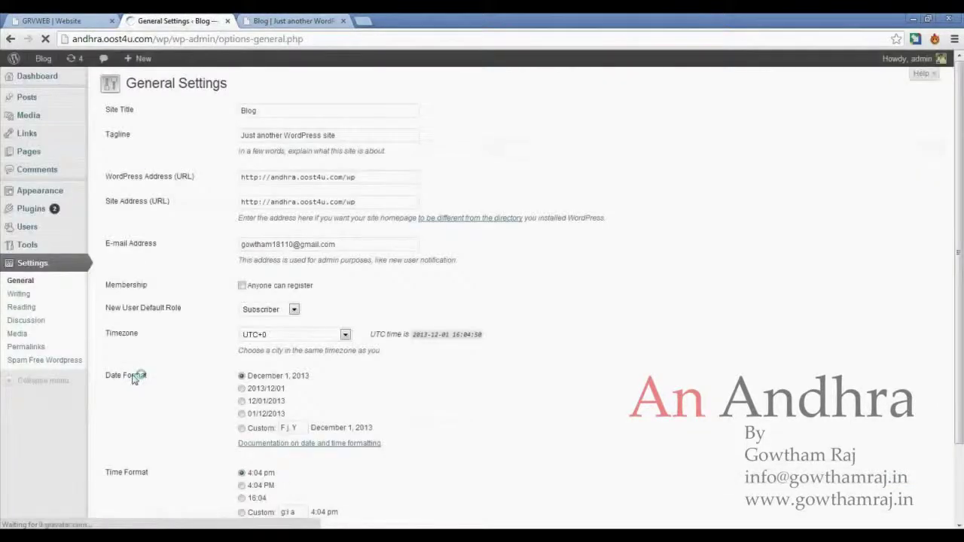
drag(265, 113, 226, 115)
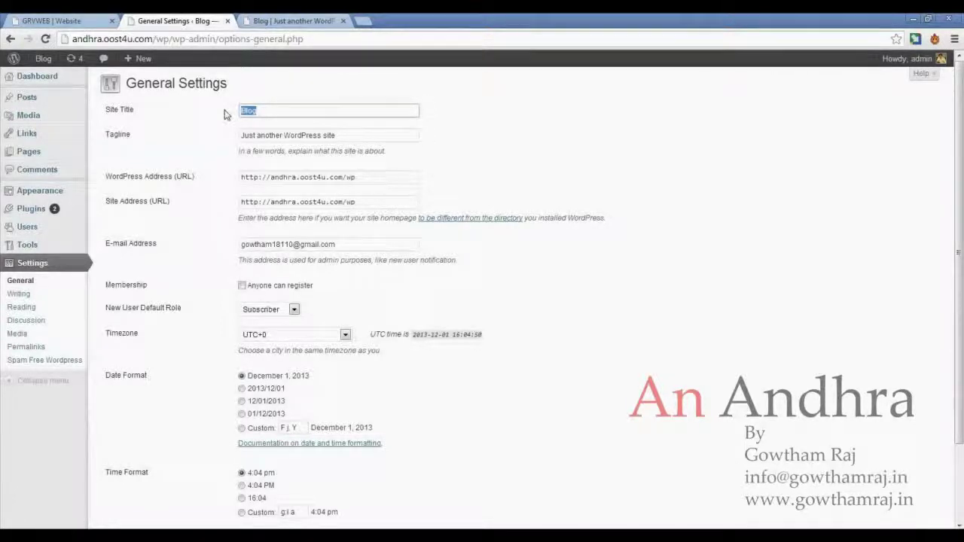
text(Andhra)
Step: Set the tagline to "We Love Andhra Pradesh" and save the General settings
key(Tab)
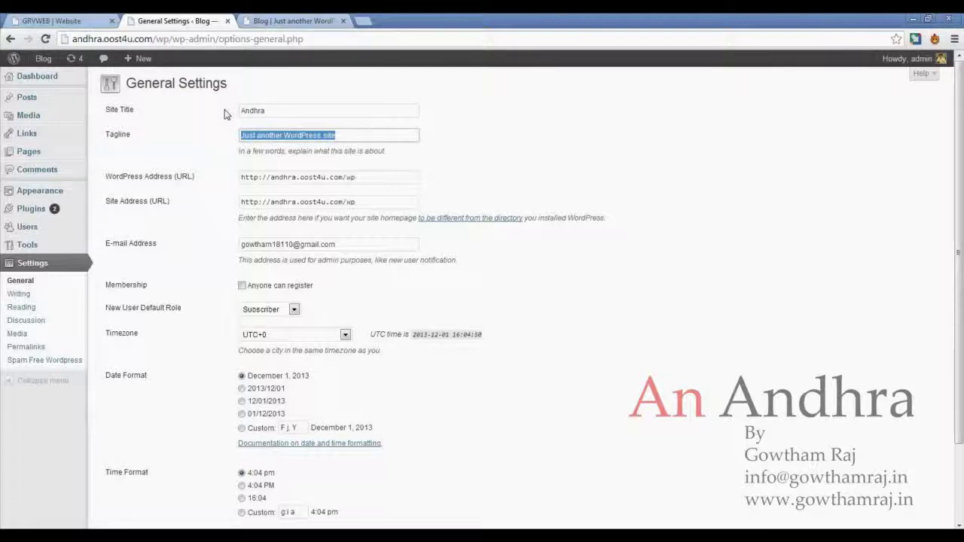
text(We lo)
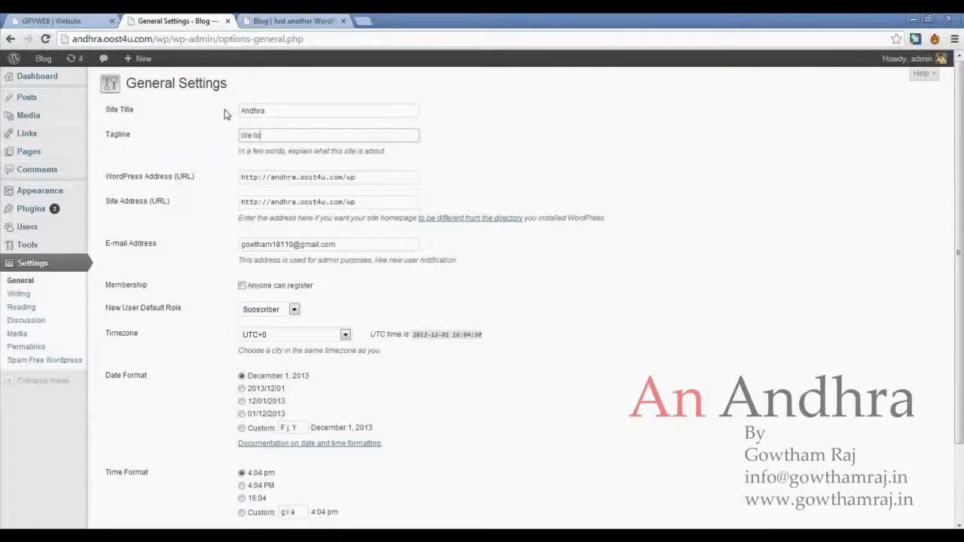
text(ve andhra pradesh)
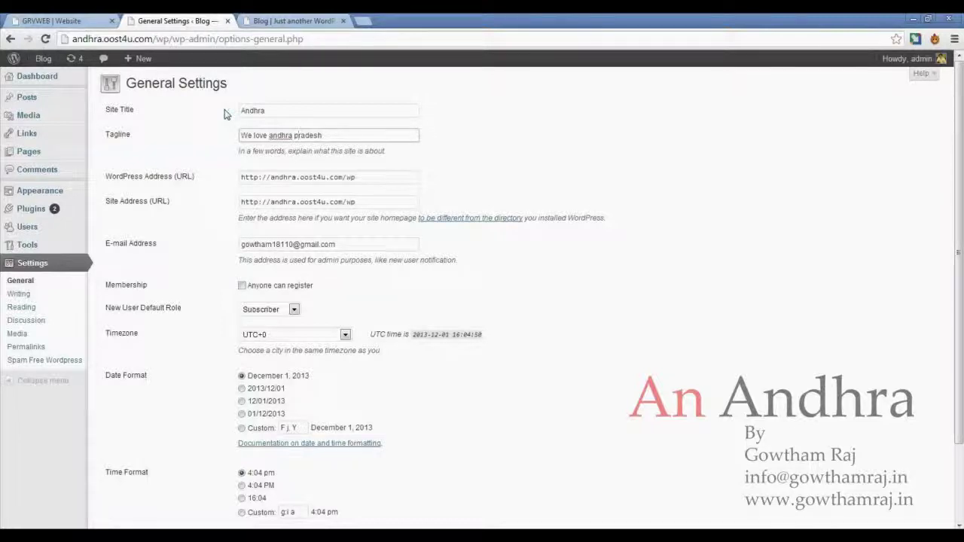
key(BackSpace)
text(P)
key(BackSpace)
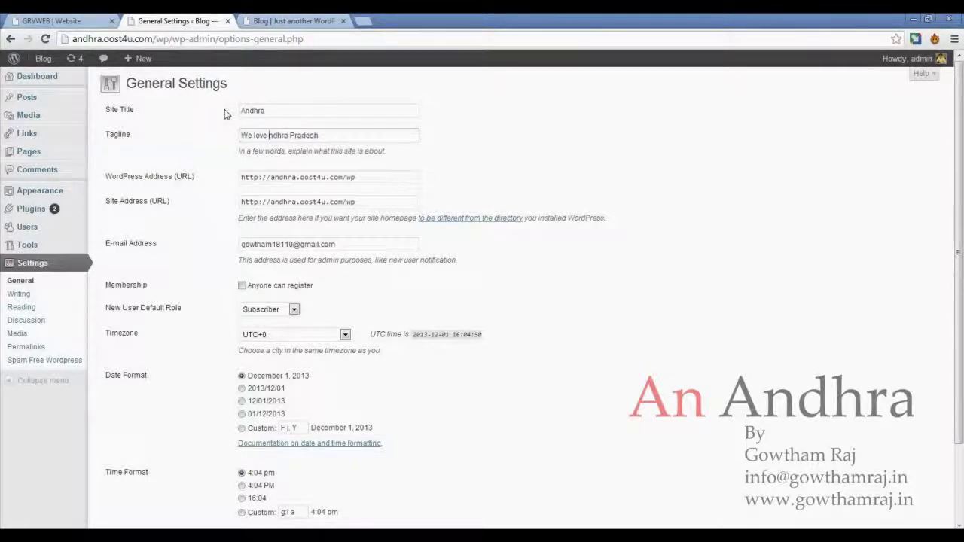
text(A)
key(BackSpace)
text(L)
scroll(322, 286, down, 3)
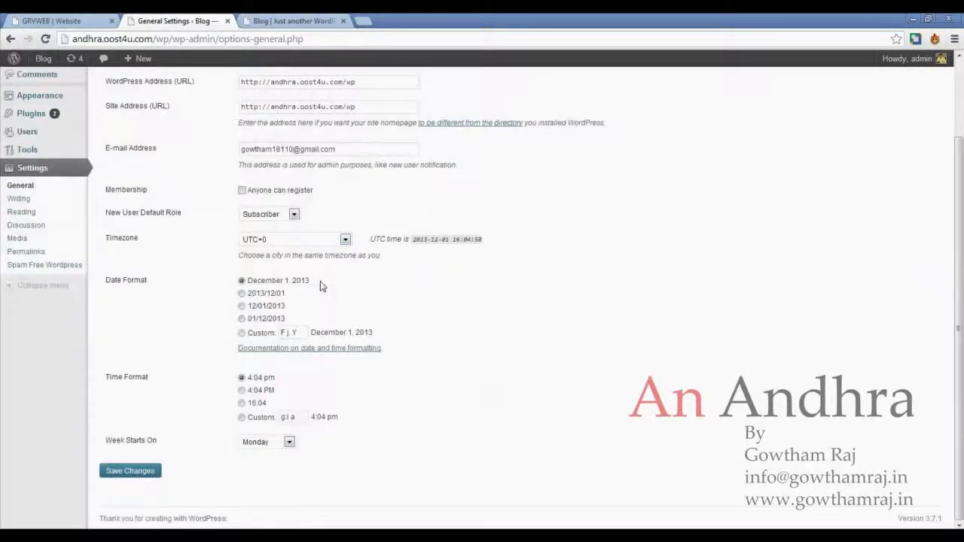
click(129, 476)
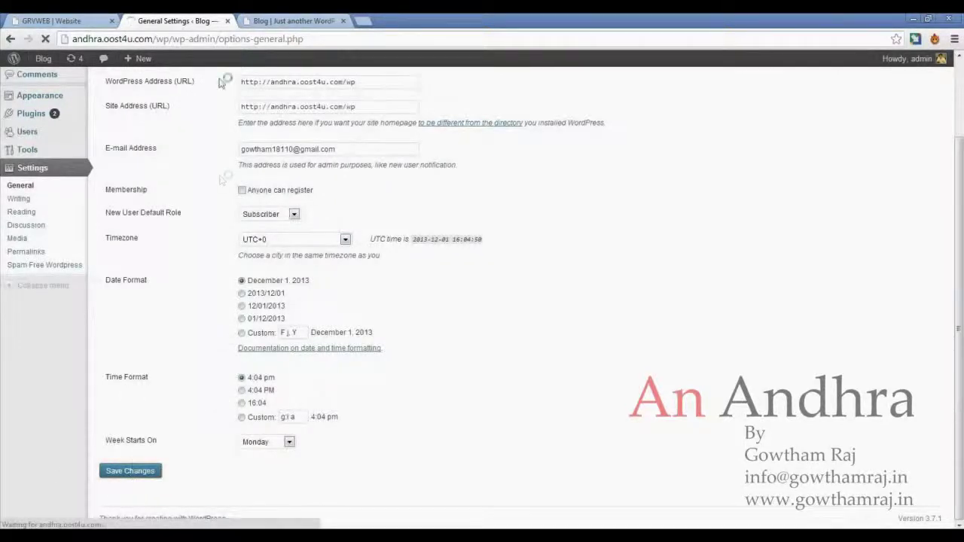
Step: Reload the public blog page and check the site title and tagline in its header
click(297, 20)
click(46, 38)
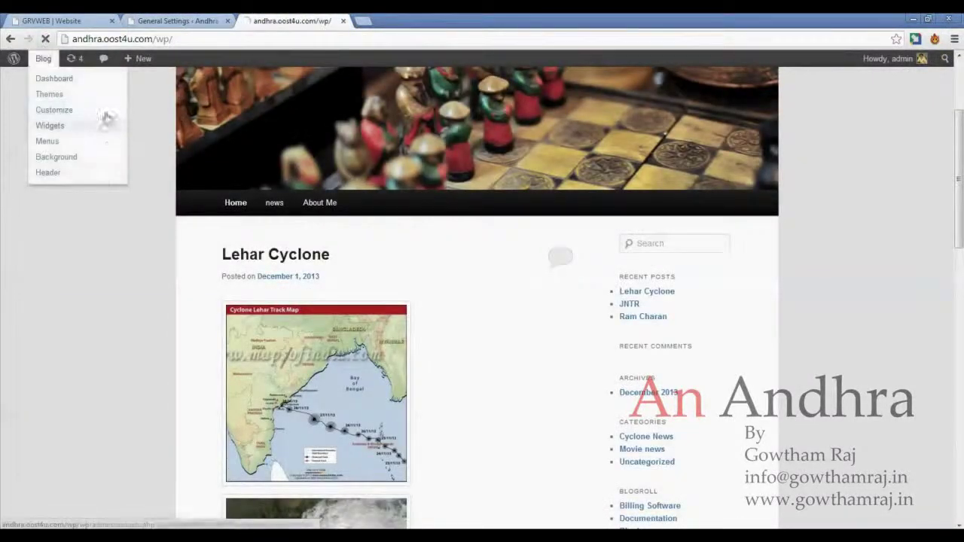
scroll(280, 292, down, 2)
scroll(279, 238, up, 2)
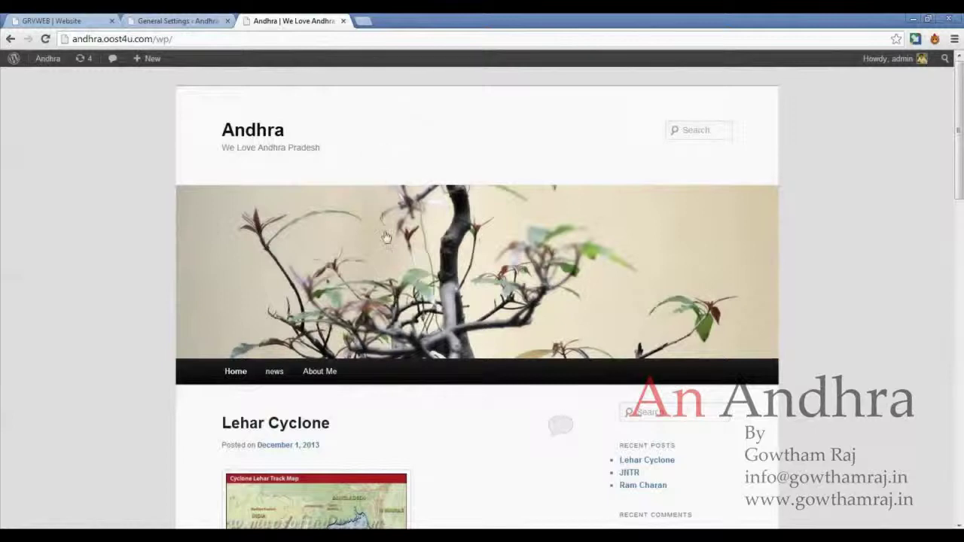
Step: Examine the Writing settings, focusing on the Post via e-mail mail server, port, login name, password and default mail category
click(174, 21)
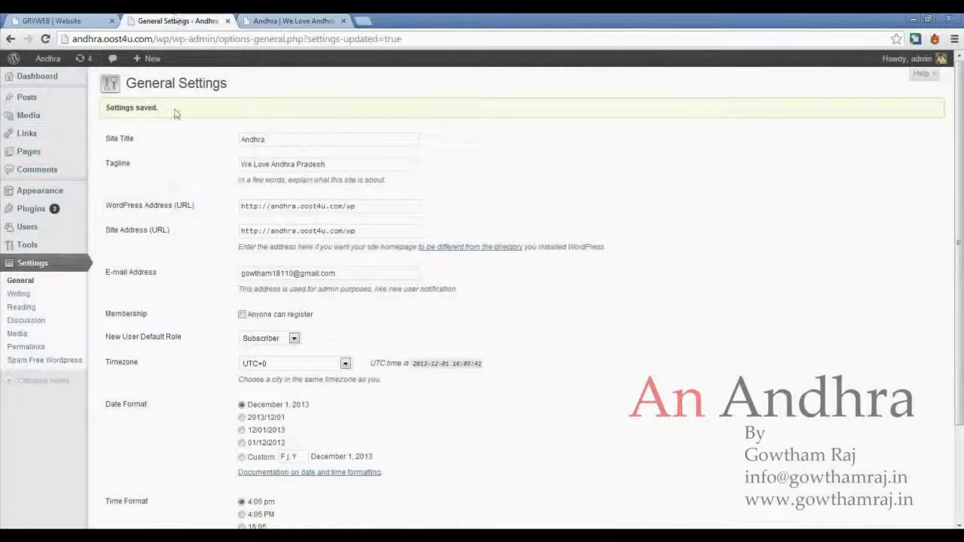
click(44, 294)
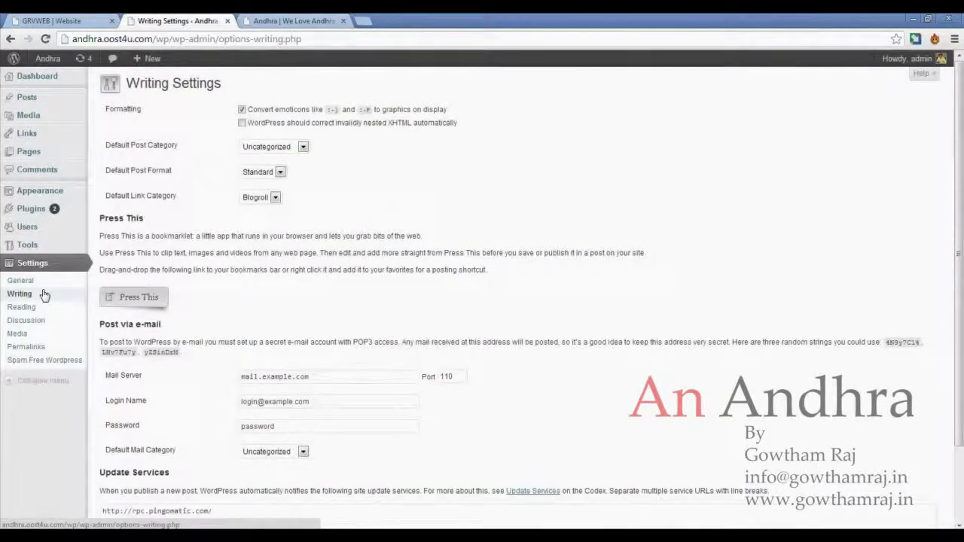
scroll(137, 337, down, 3)
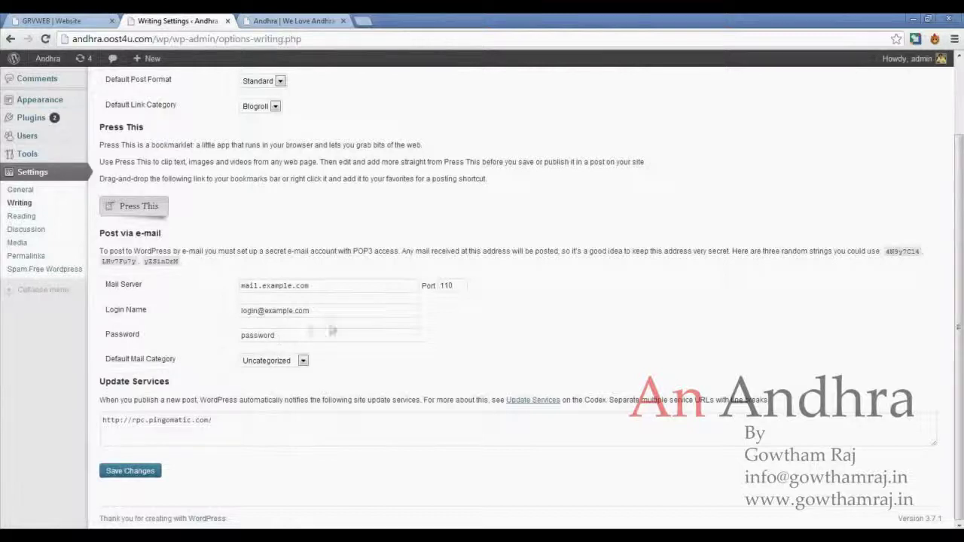
drag(337, 311, 238, 310)
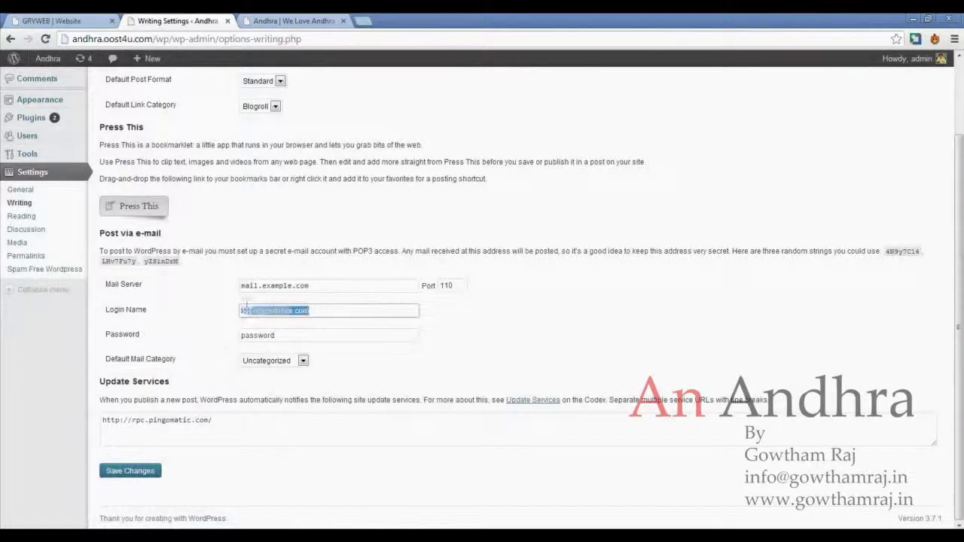
click(455, 287)
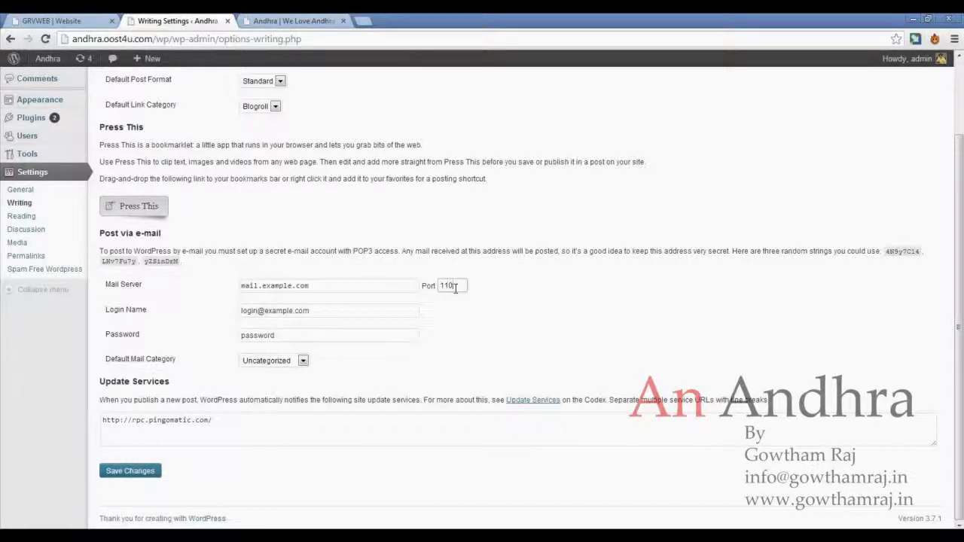
drag(324, 291, 228, 290)
click(229, 291)
double_click(447, 286)
drag(368, 309, 163, 288)
click(268, 358)
click(324, 335)
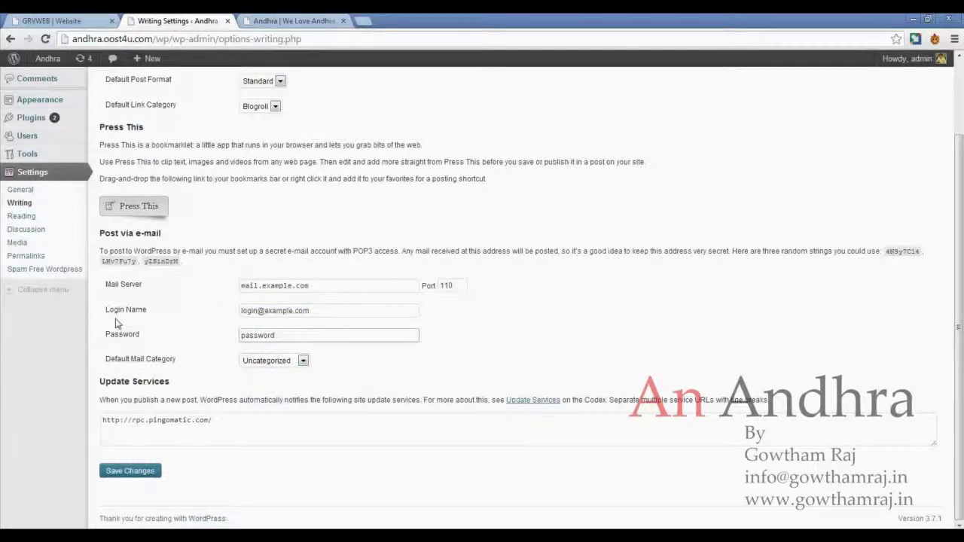
Step: Examine the static front page choices in the Reading settings and return the front page display to the latest posts
click(33, 220)
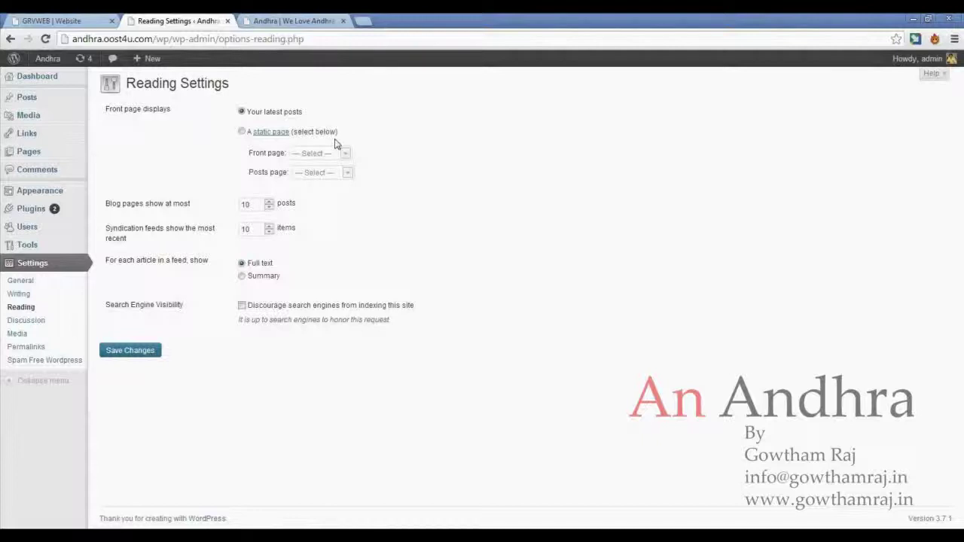
click(240, 133)
click(344, 153)
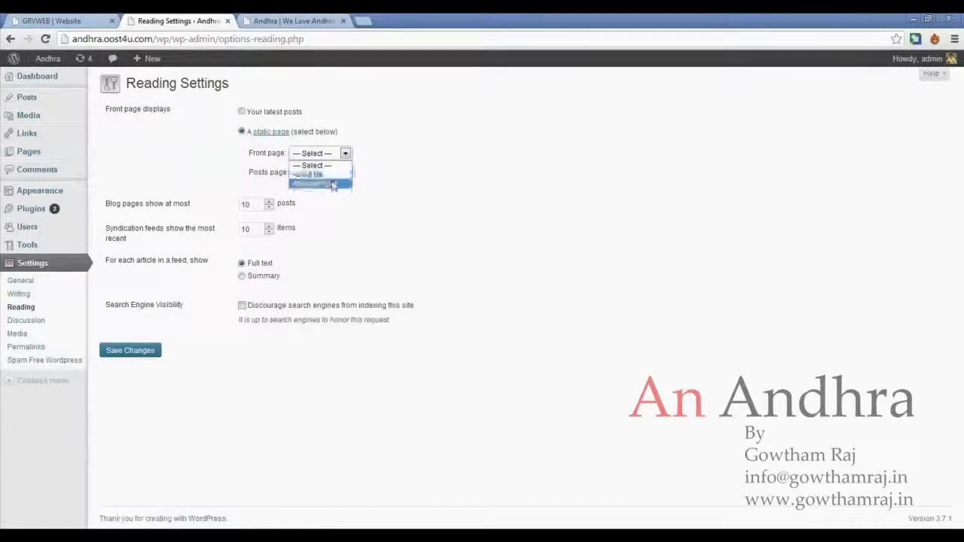
click(403, 162)
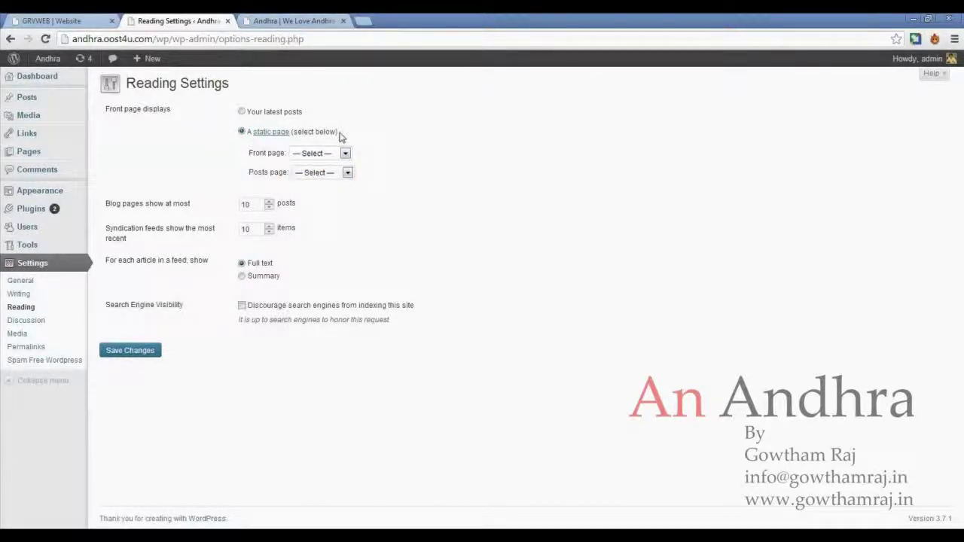
click(241, 111)
Step: Set the permalink structure to Post name and save the Permalink settings
click(25, 346)
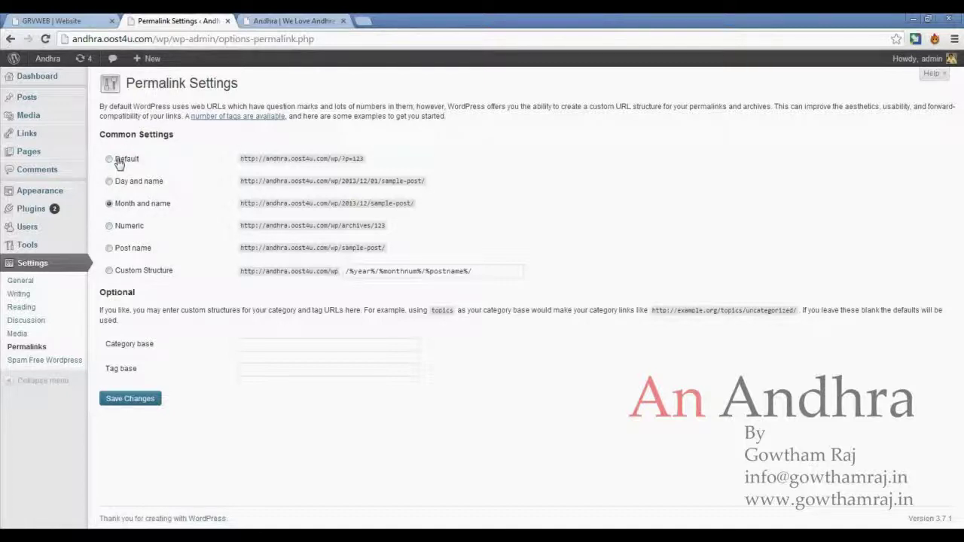
click(126, 253)
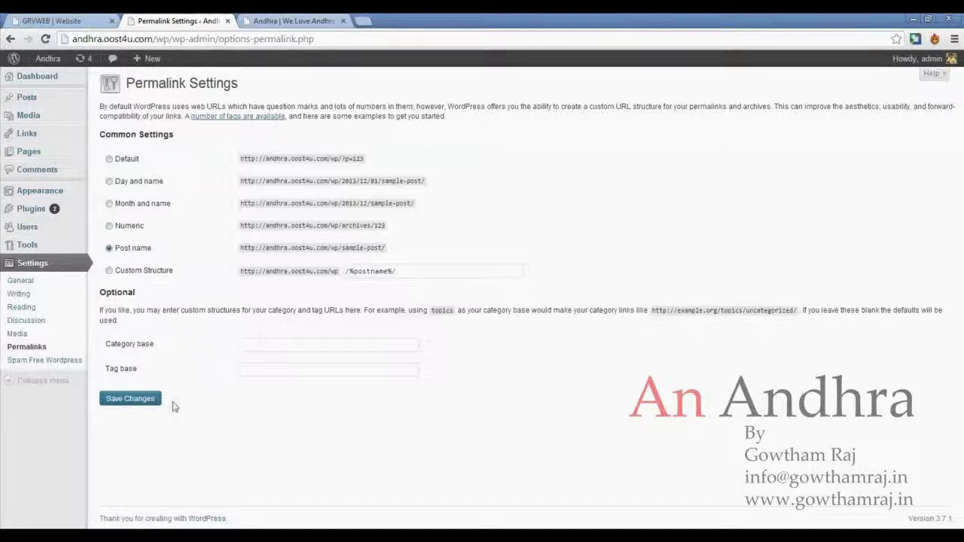
click(148, 398)
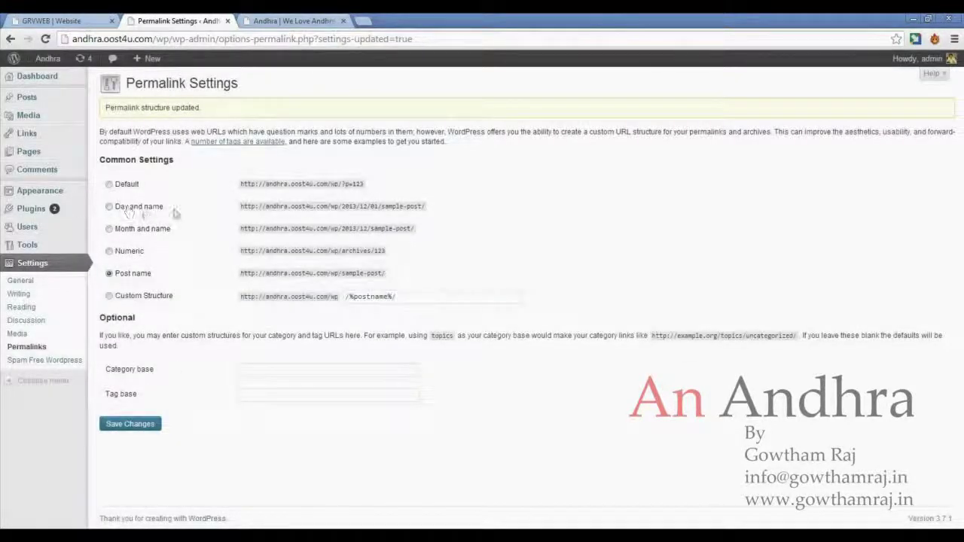
Step: Delete all blogroll links with a bulk action on the full links list
mouse_move(64, 102)
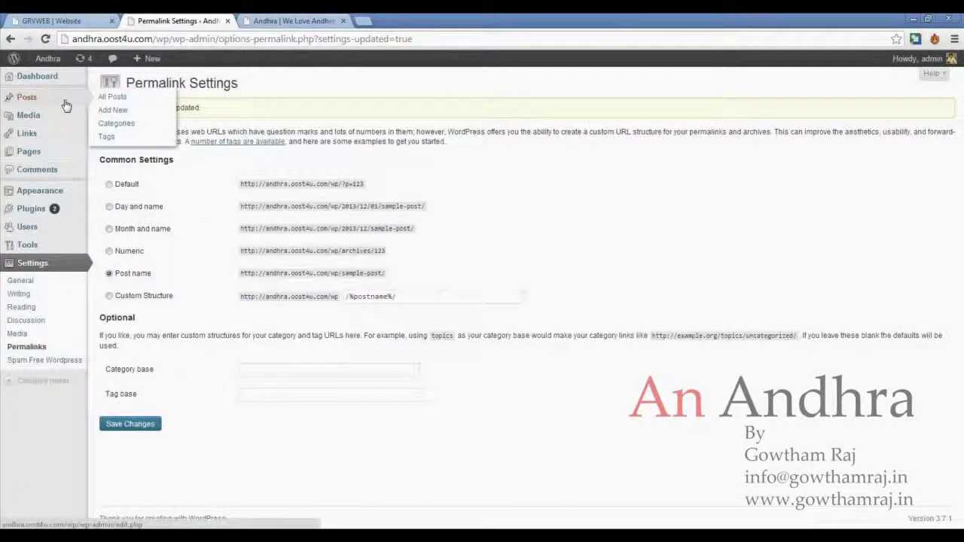
mouse_move(58, 133)
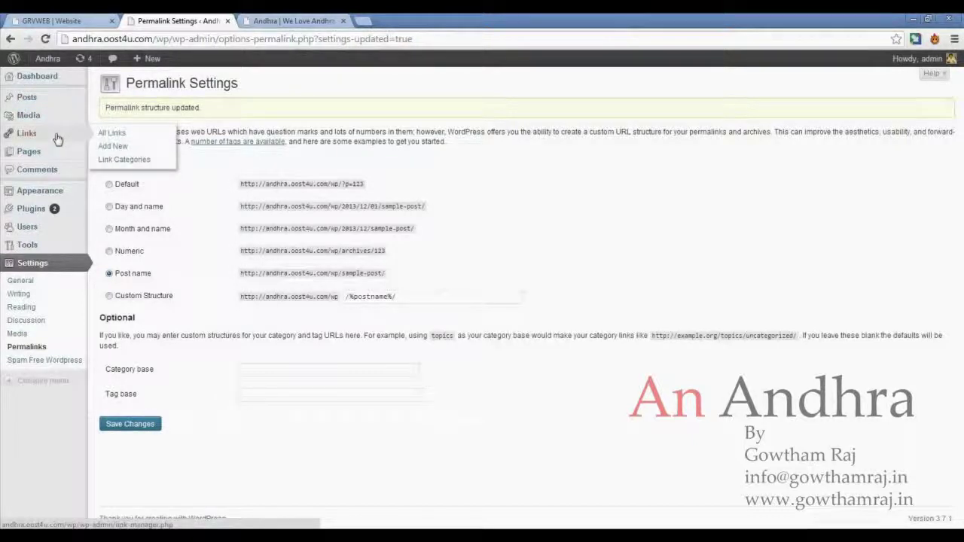
click(110, 134)
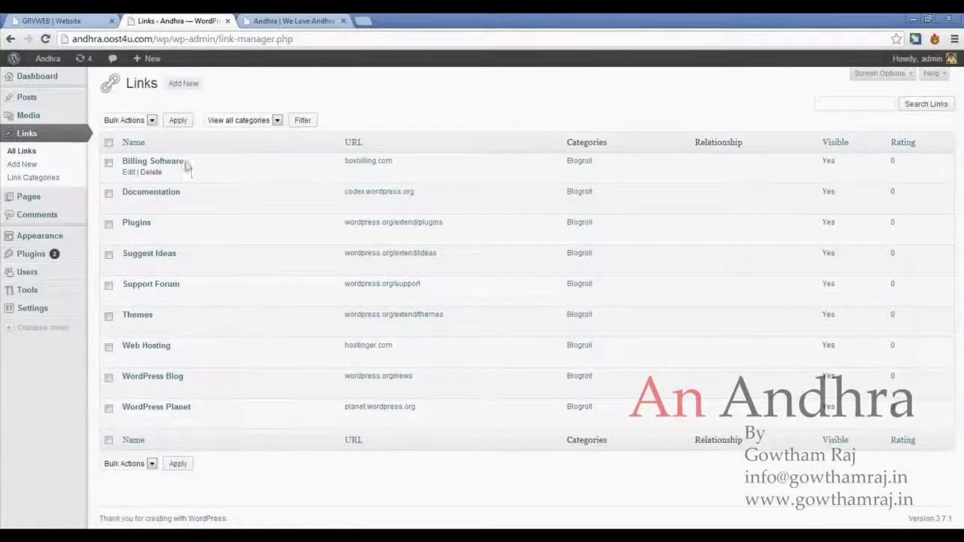
click(108, 142)
click(152, 121)
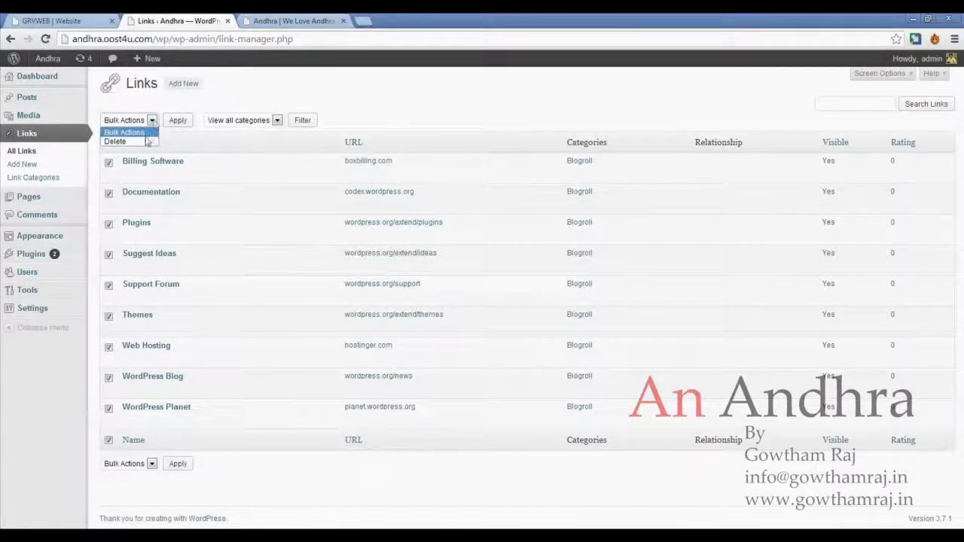
click(149, 141)
click(177, 122)
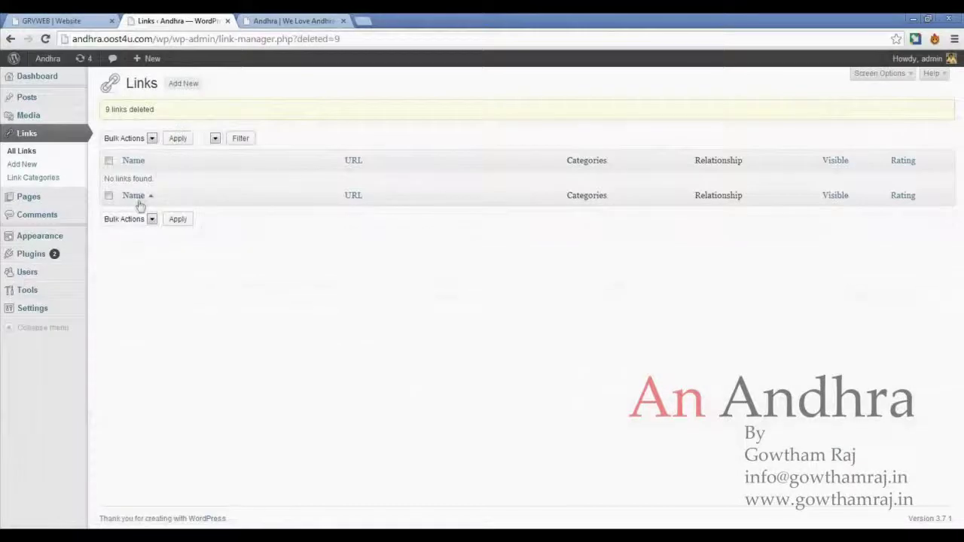
Step: Open the plugin installer from the installed plugins list and search the plugin directory for "facebook like"
mouse_move(77, 237)
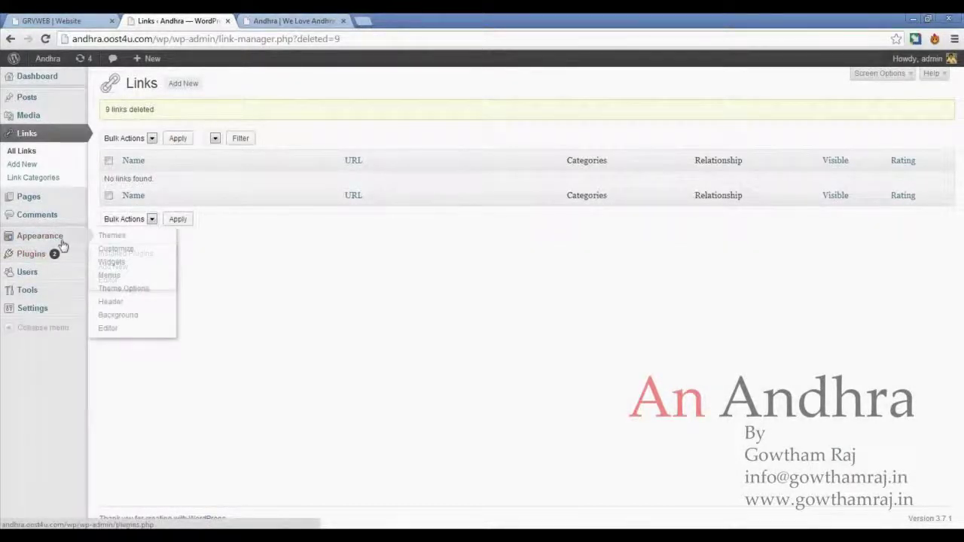
mouse_move(63, 255)
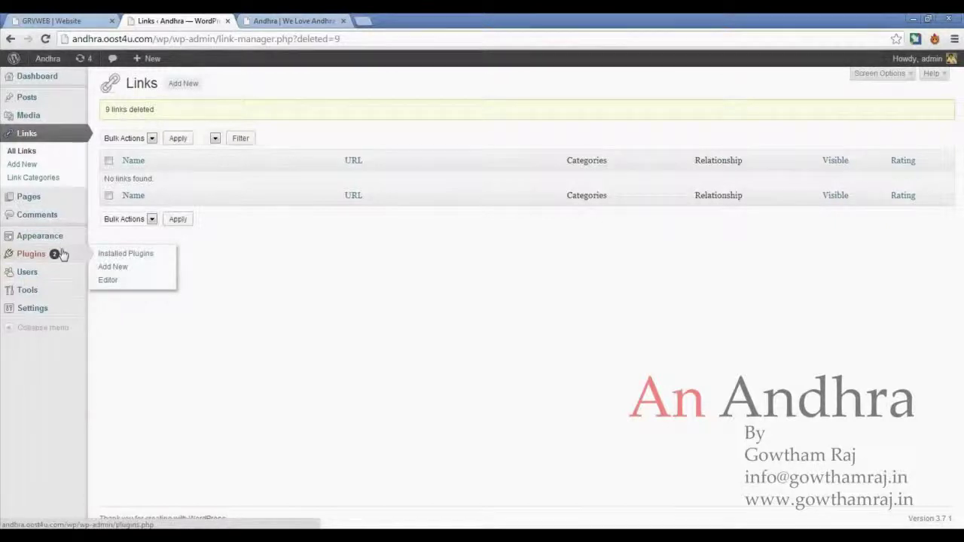
click(136, 259)
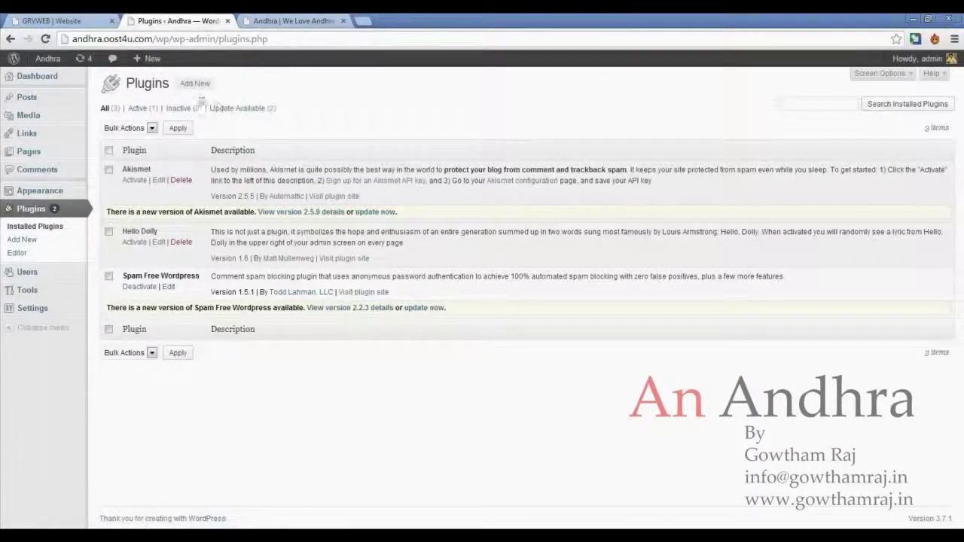
click(200, 88)
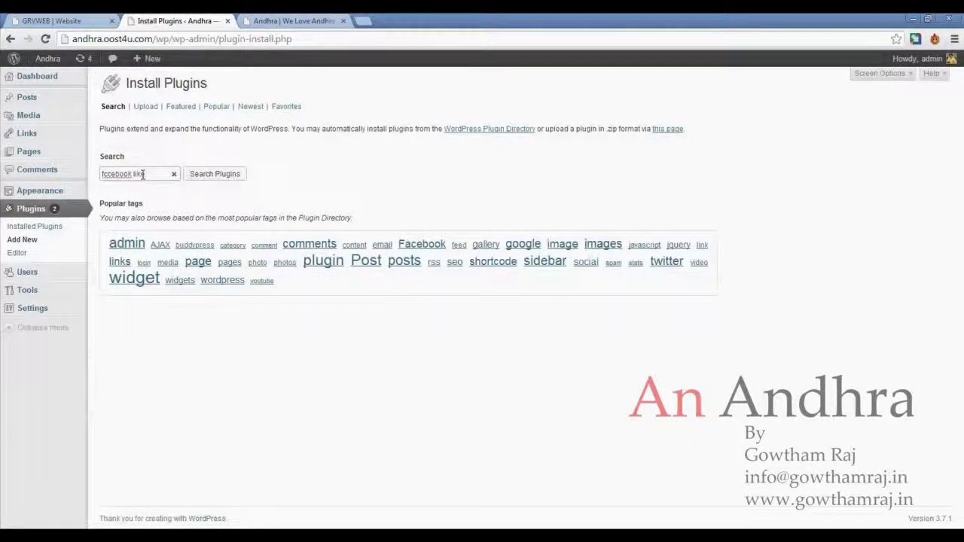
key(Return)
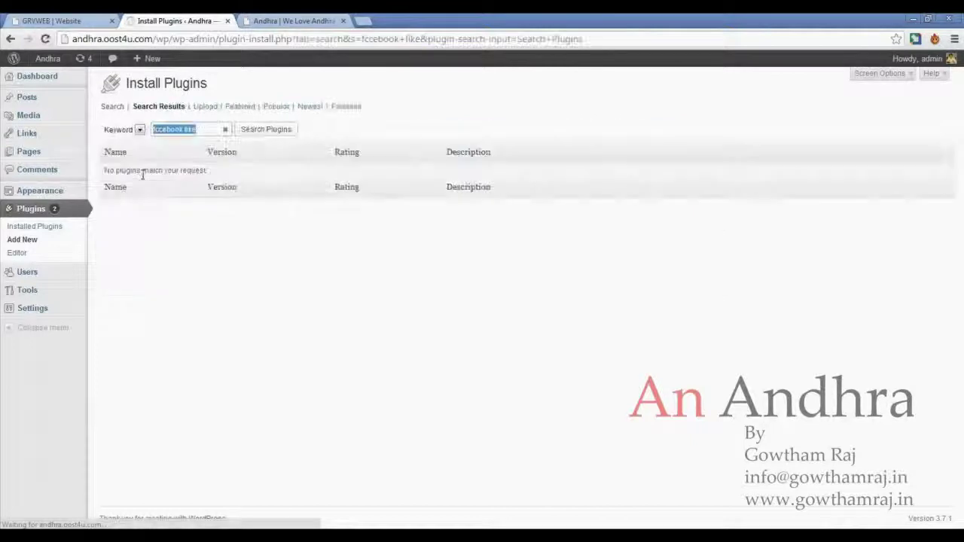
click(158, 132)
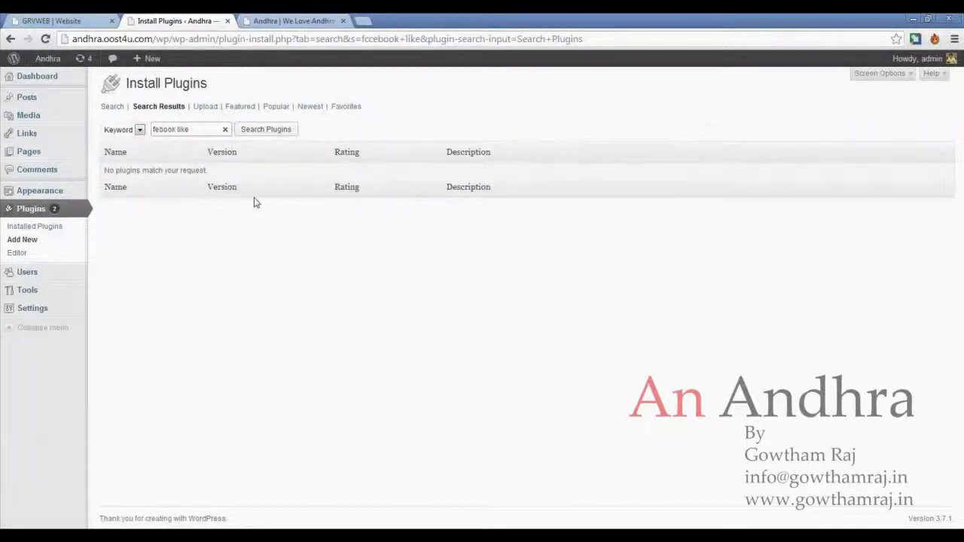
text(ac)
key(Return)
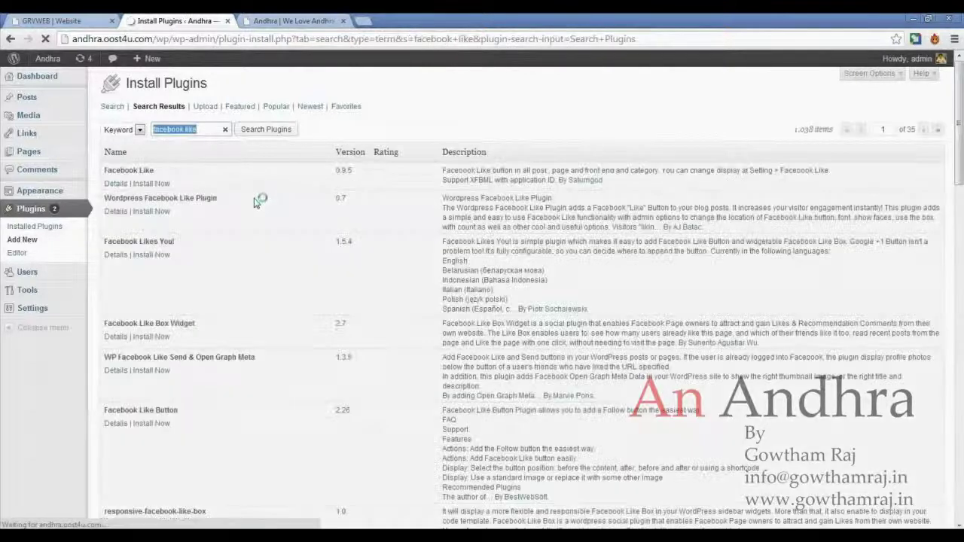
Step: Install the Facebook Like 0.9.5 plugin from the search results and activate it
click(156, 184)
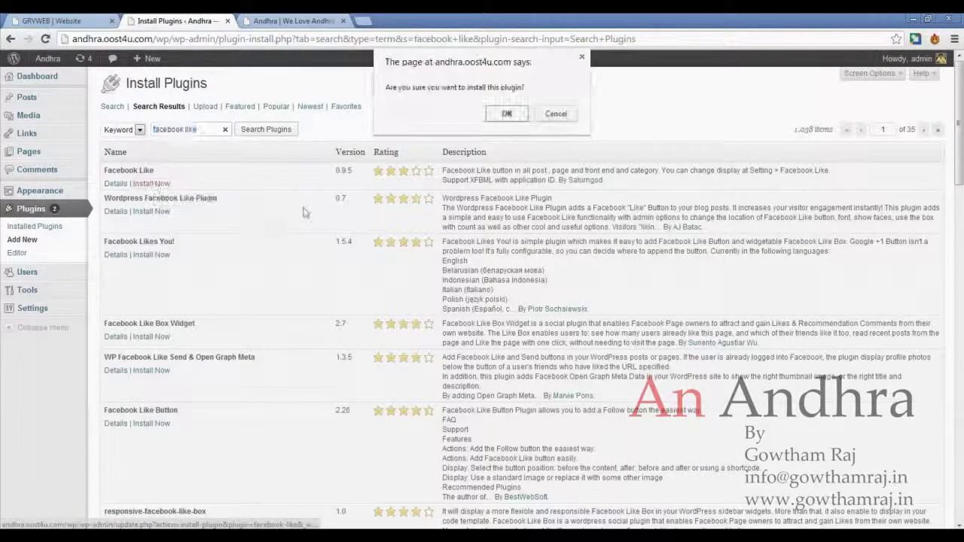
click(507, 114)
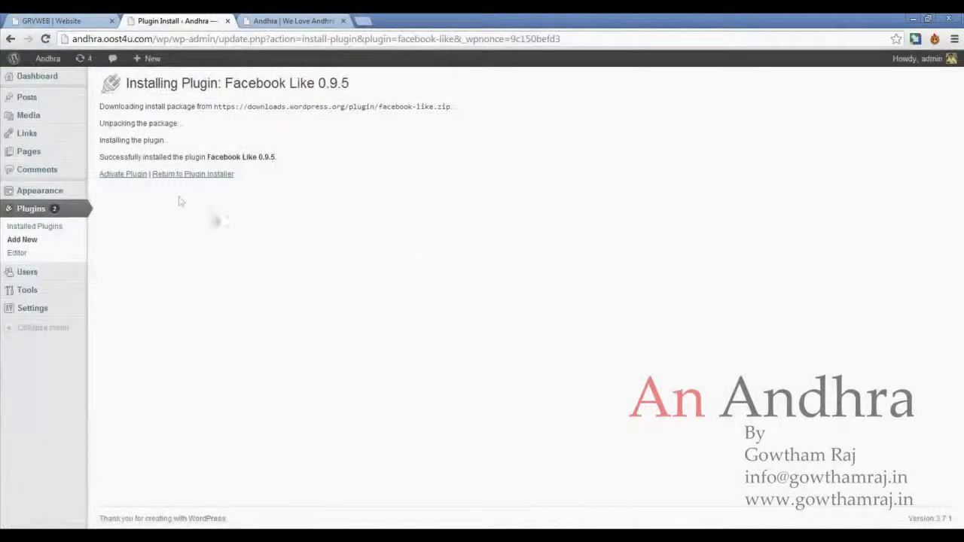
click(129, 179)
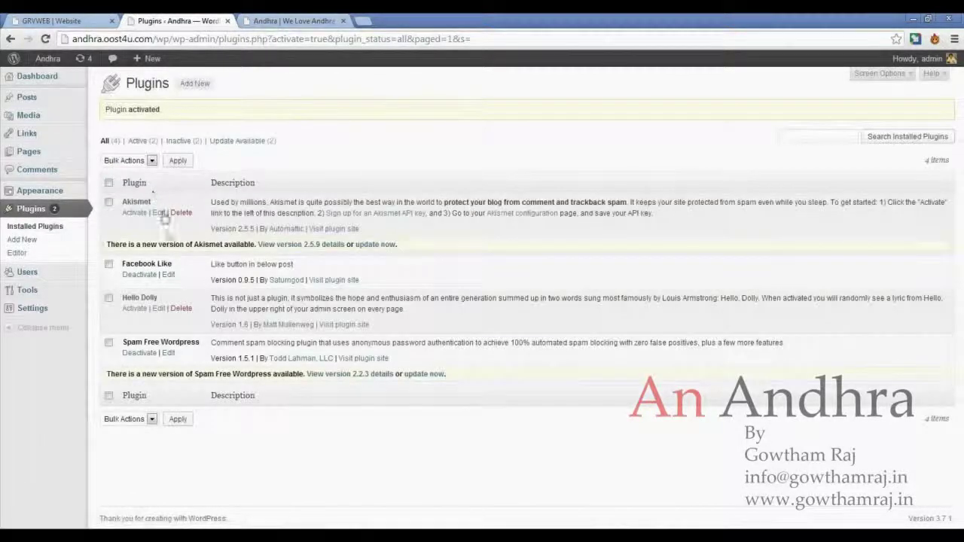
Step: Examine the source code of the Facebook Like plugin's facebooklike.php file in the plugin editor
click(168, 274)
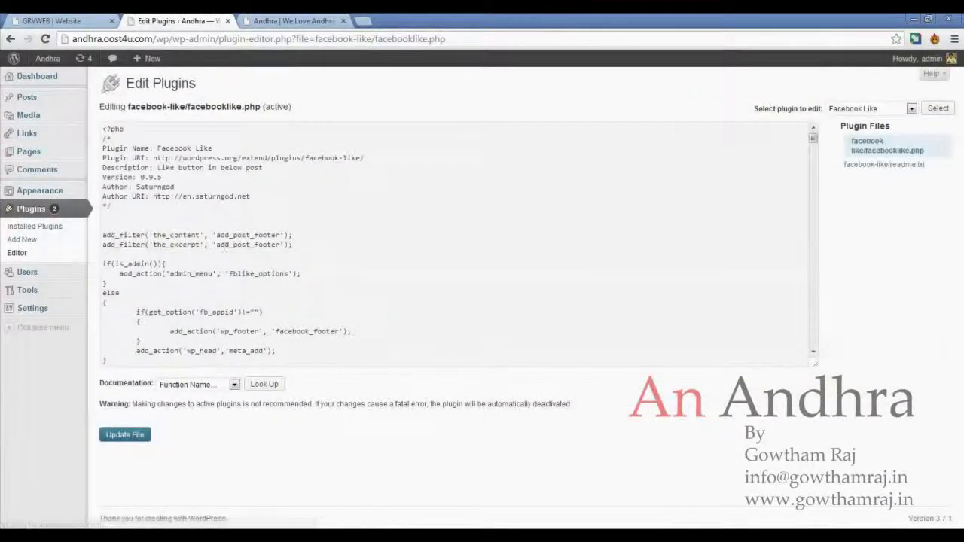
scroll(178, 279, down, 5)
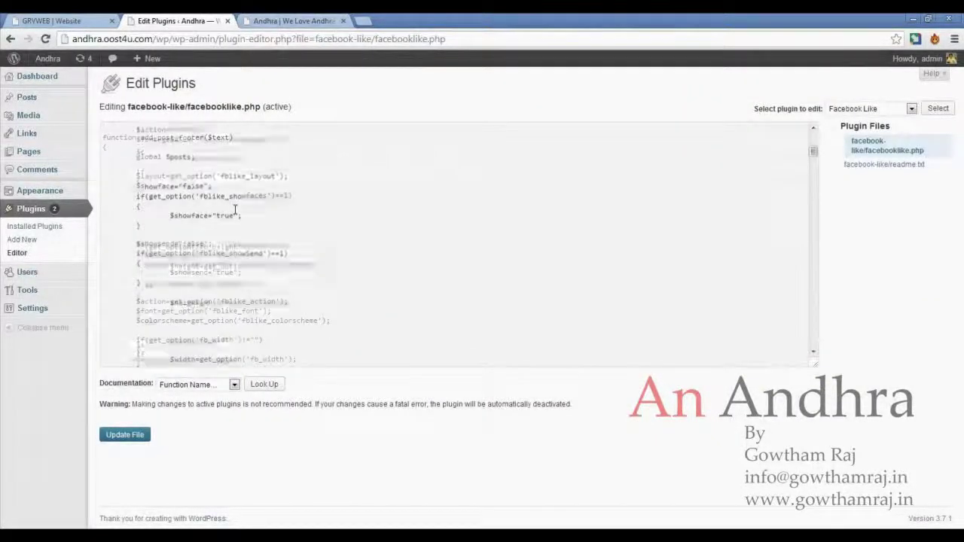
scroll(235, 209, down, 10)
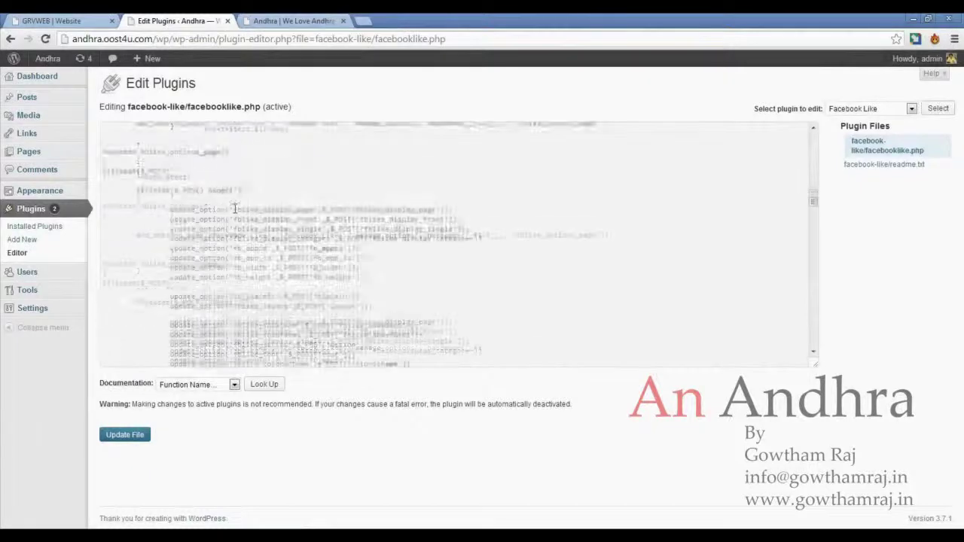
scroll(235, 209, down, 10)
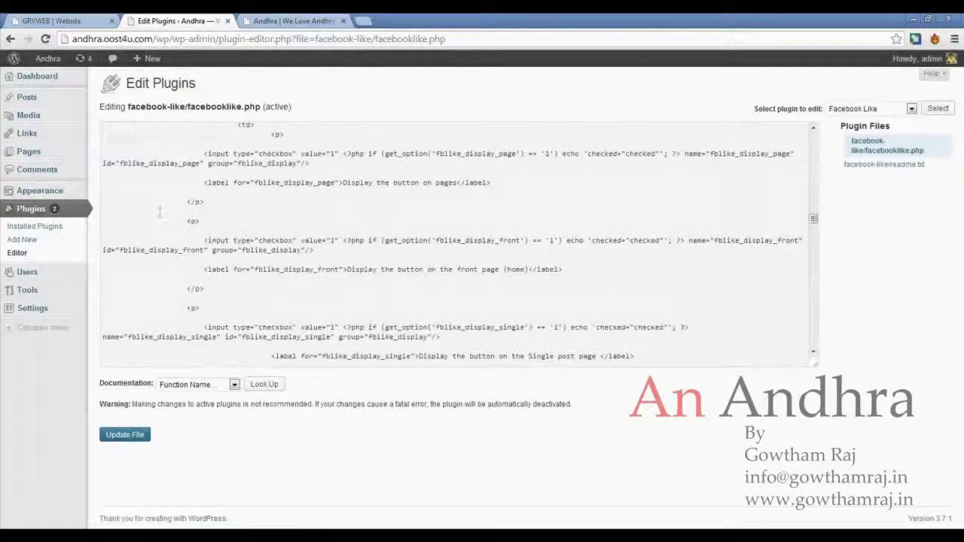
Step: Examine the Facebook Like settings page, covering its display, placement, language, size and design options
mouse_move(59, 196)
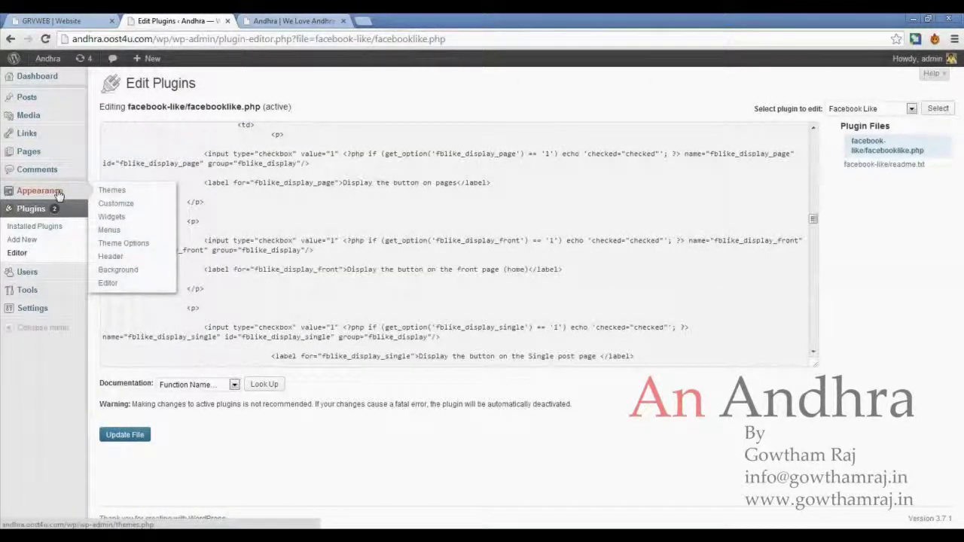
mouse_move(30, 309)
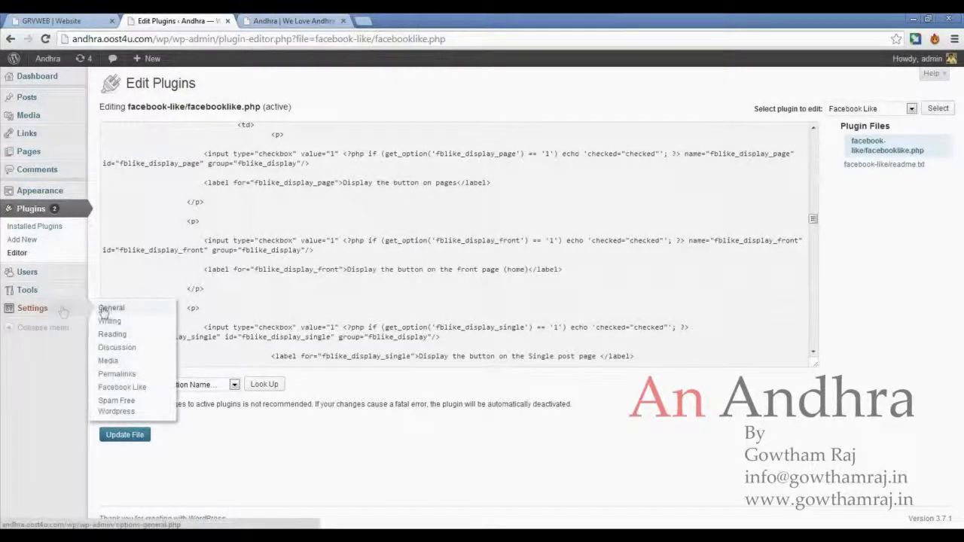
click(142, 387)
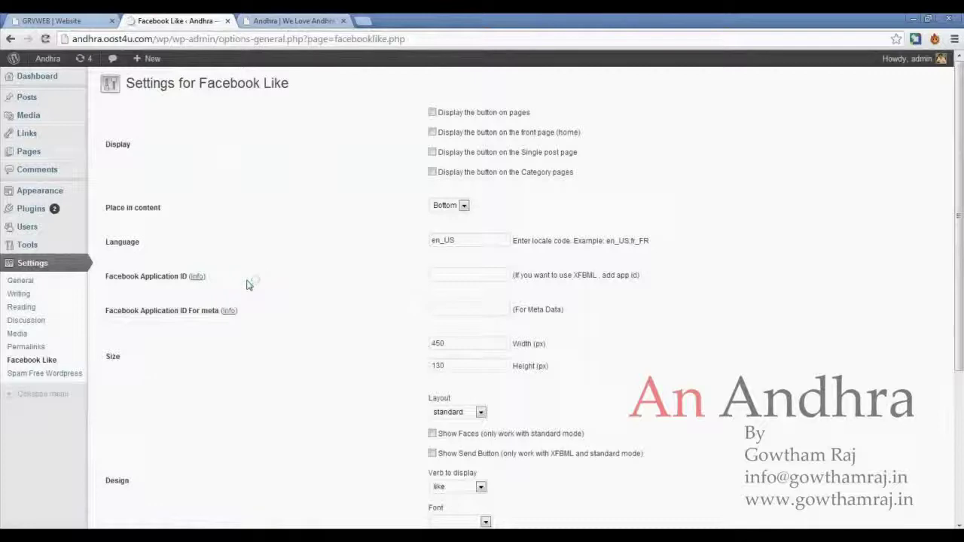
scroll(286, 348, down, 3)
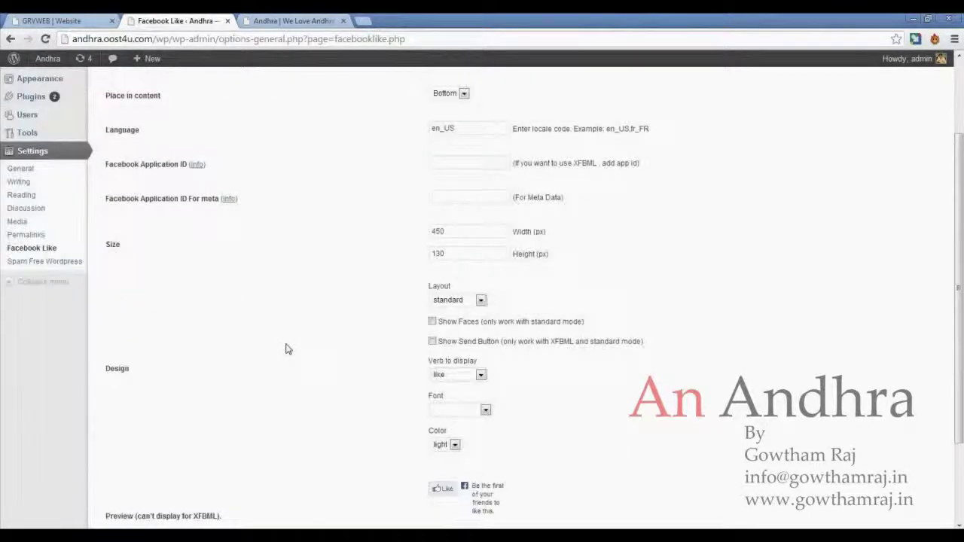
scroll(287, 348, up, 3)
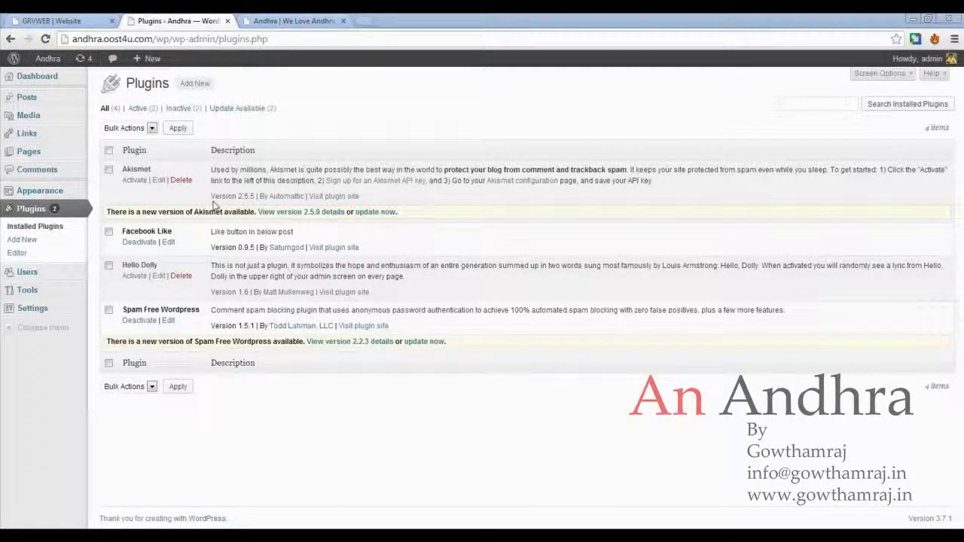
Step: Deactivate the Facebook Like plugin and delete its files
click(133, 244)
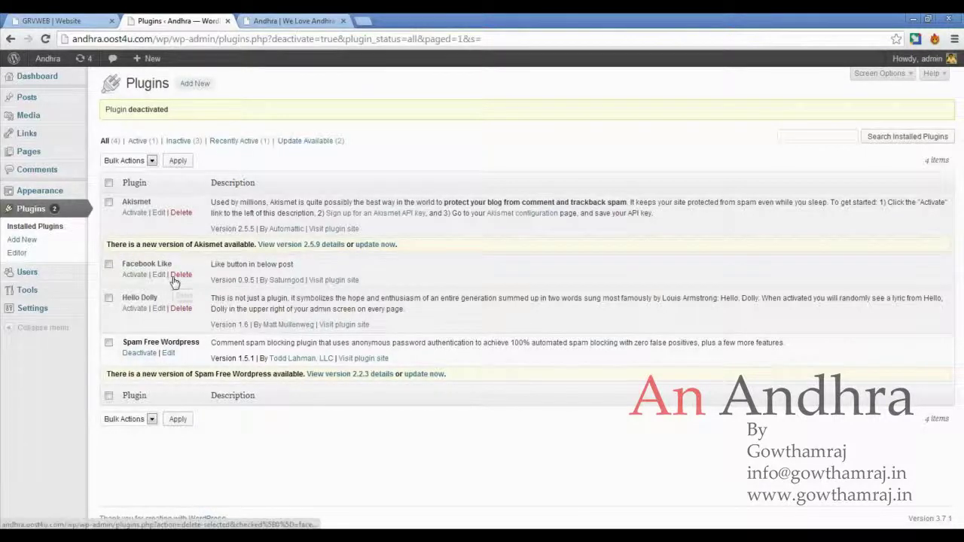
click(182, 275)
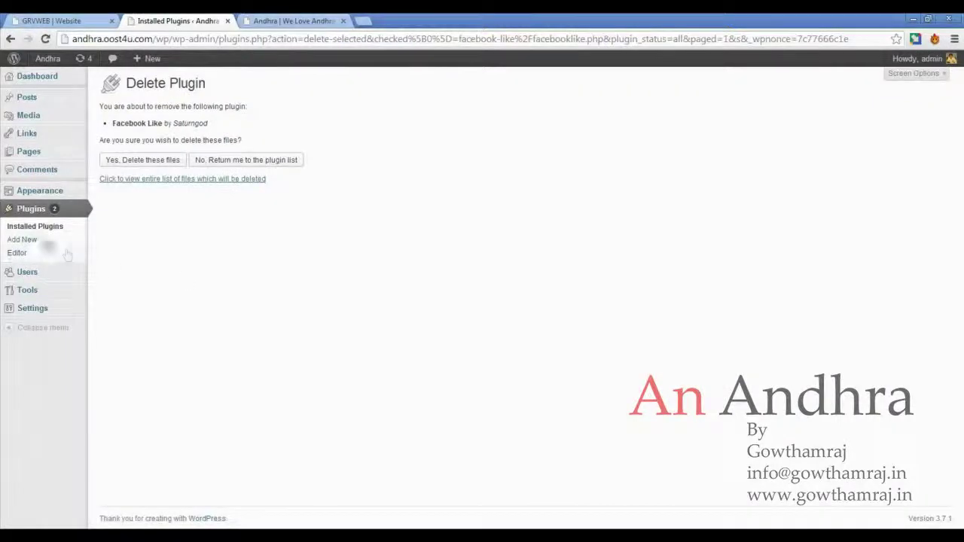
click(144, 161)
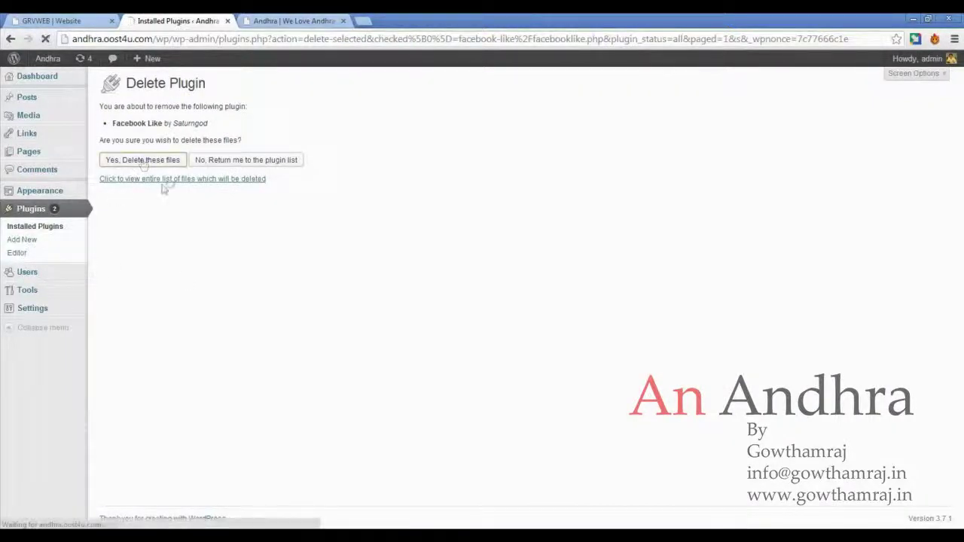
Step: Start adding a new plugin and search the plugin directory again for "facebook like"
click(39, 247)
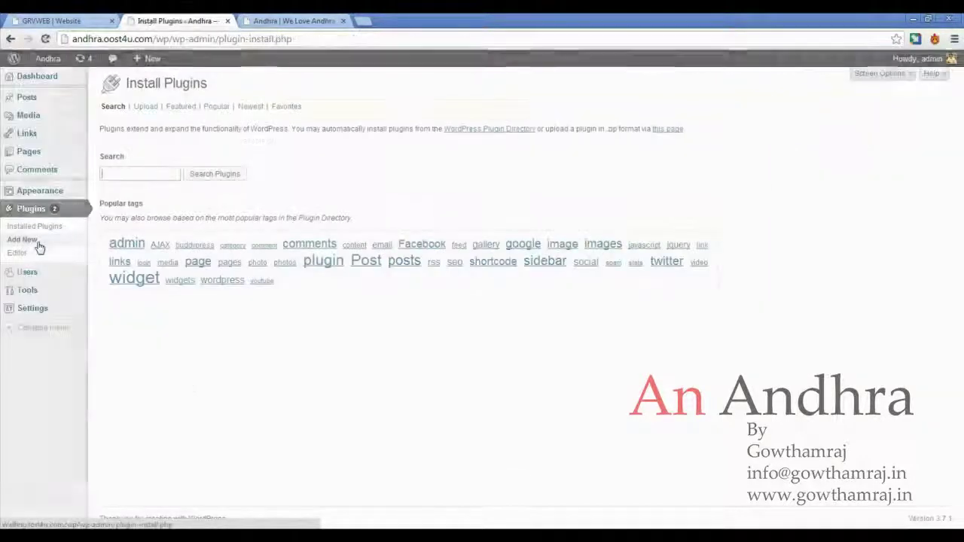
click(157, 173)
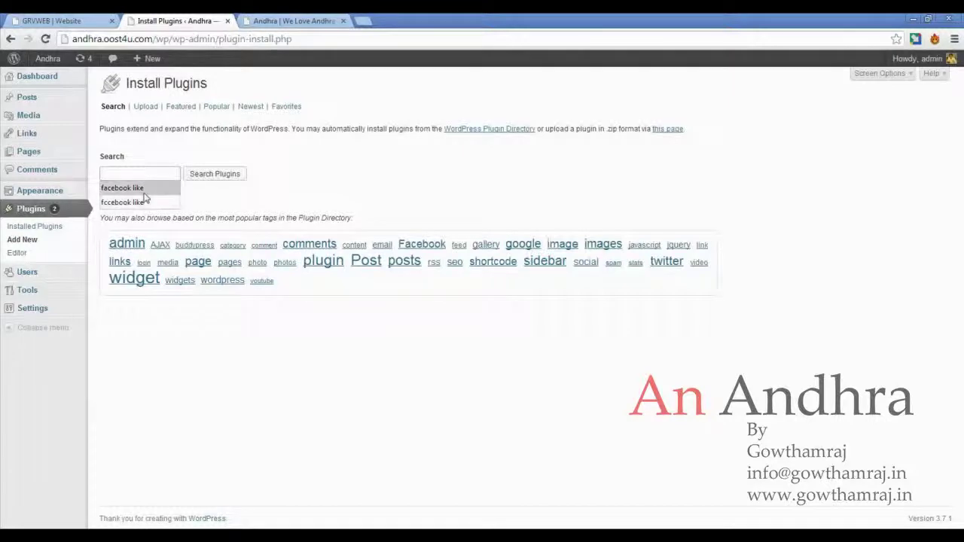
click(143, 189)
click(210, 176)
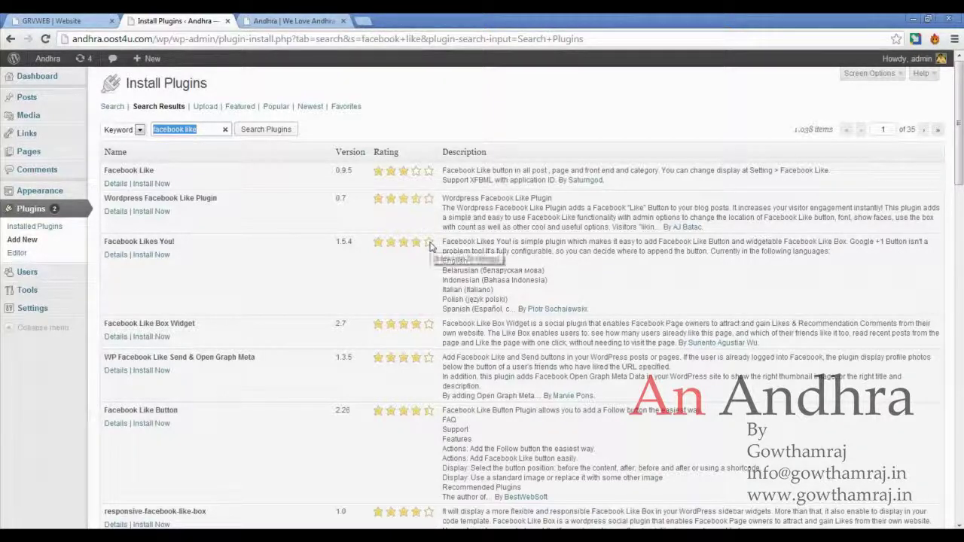
Step: Compare the star ratings and number of ratings of the Facebook like plugins in the search results
click(398, 154)
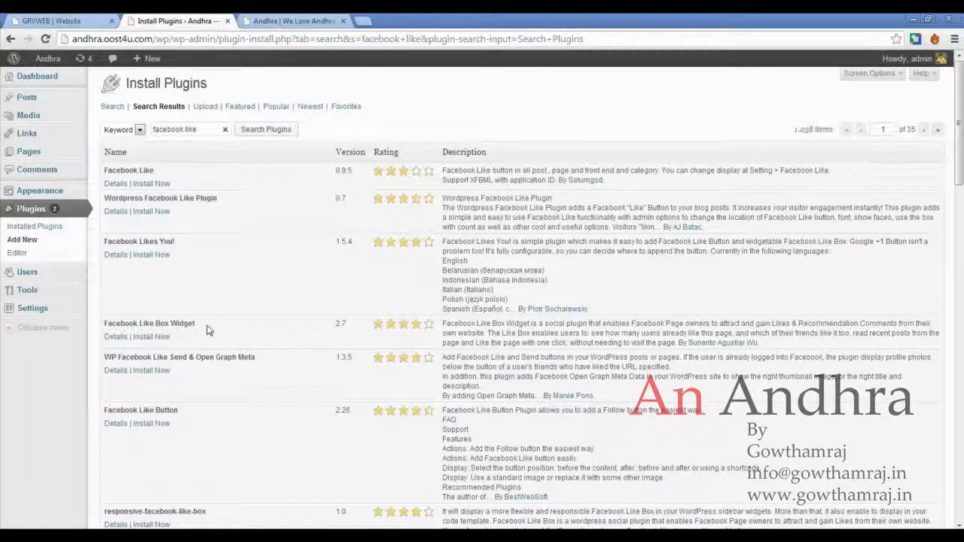
scroll(208, 330, down, 1)
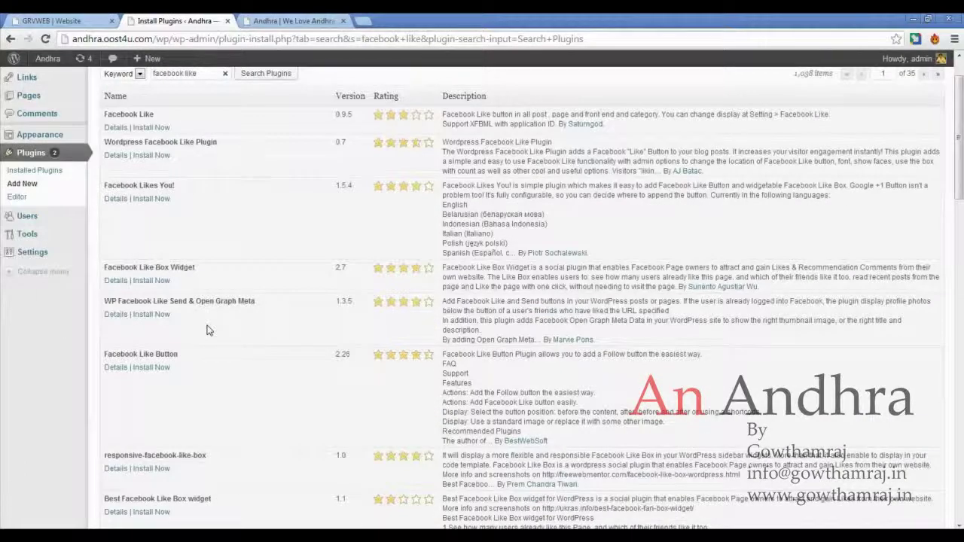
mouse_move(388, 357)
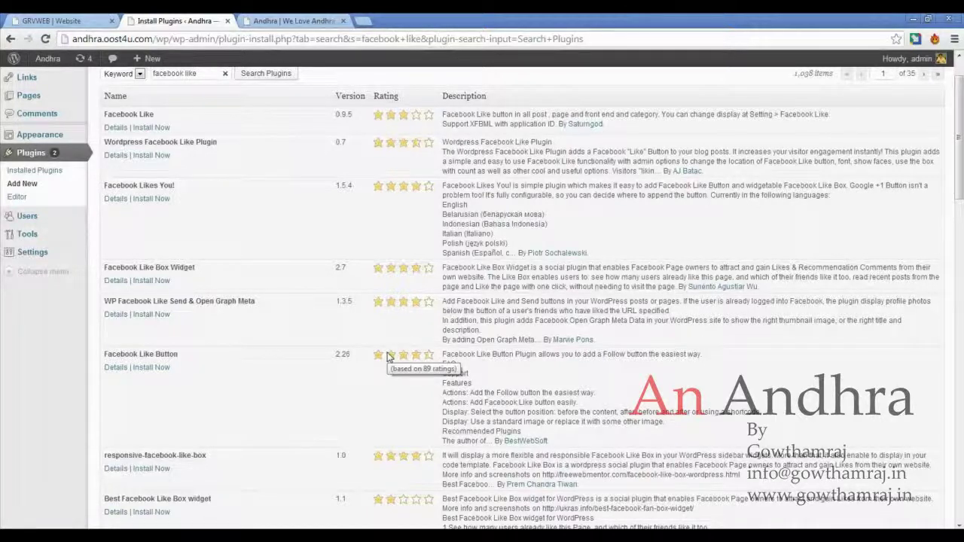
scroll(388, 357, down, 2)
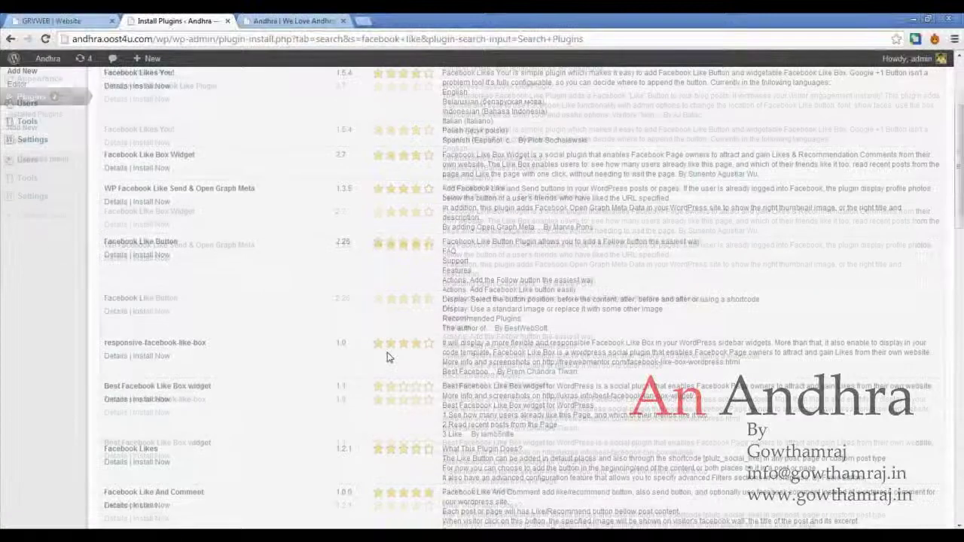
scroll(388, 357, down, 1)
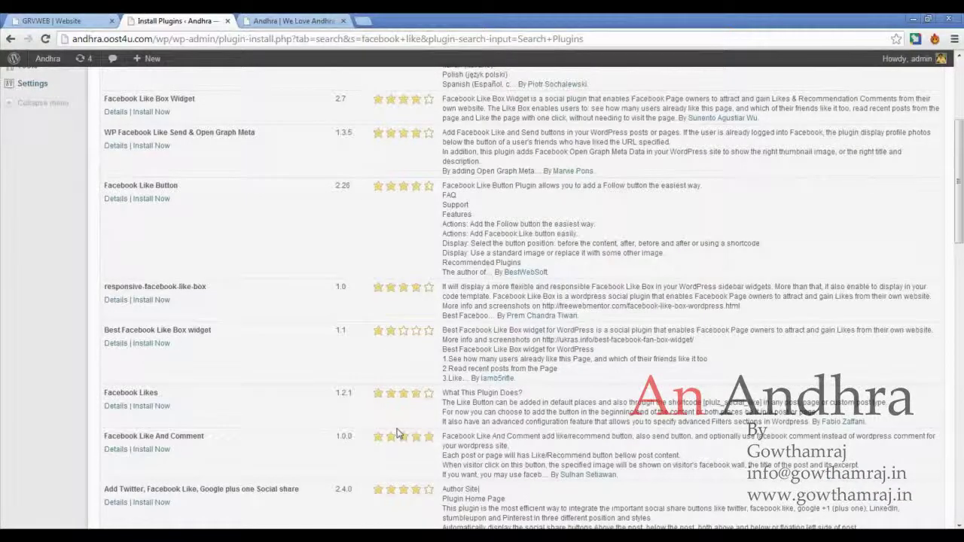
mouse_move(399, 440)
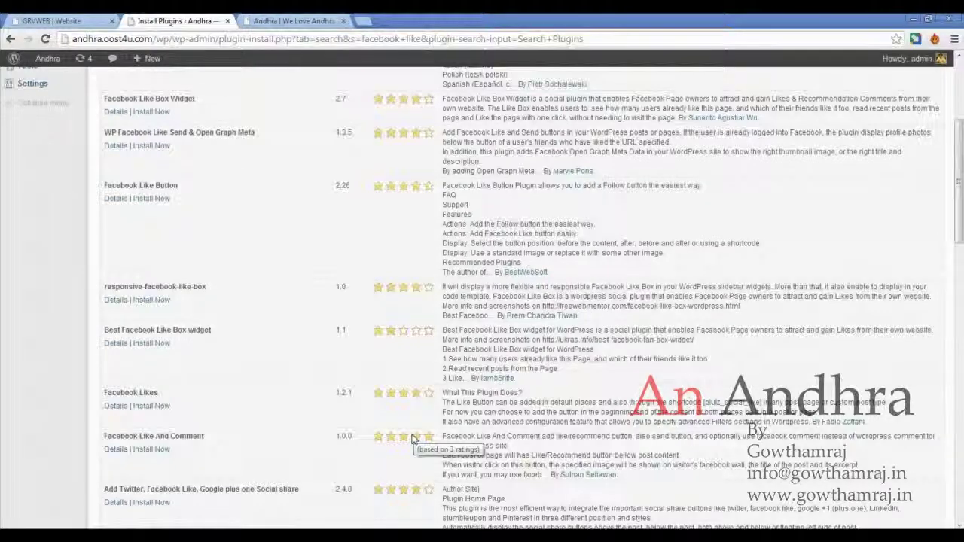
scroll(412, 439, up, 1)
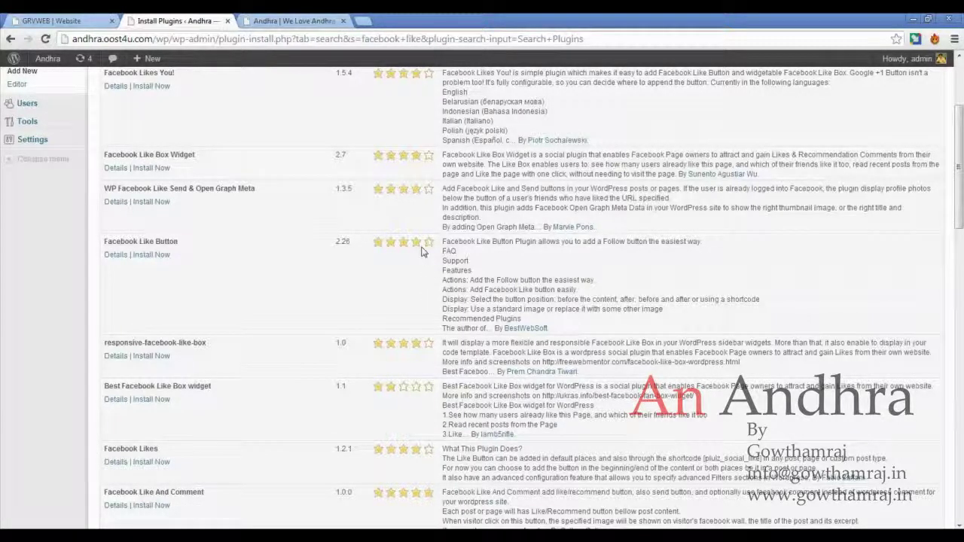
Step: Install the Facebook Like Button 2.26 plugin by BestWebSoft and activate it
click(149, 256)
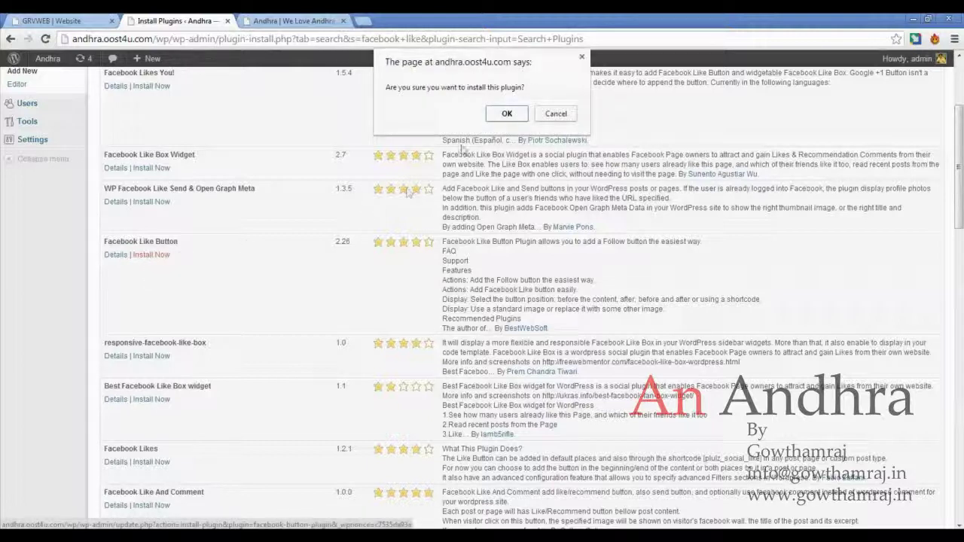
click(514, 118)
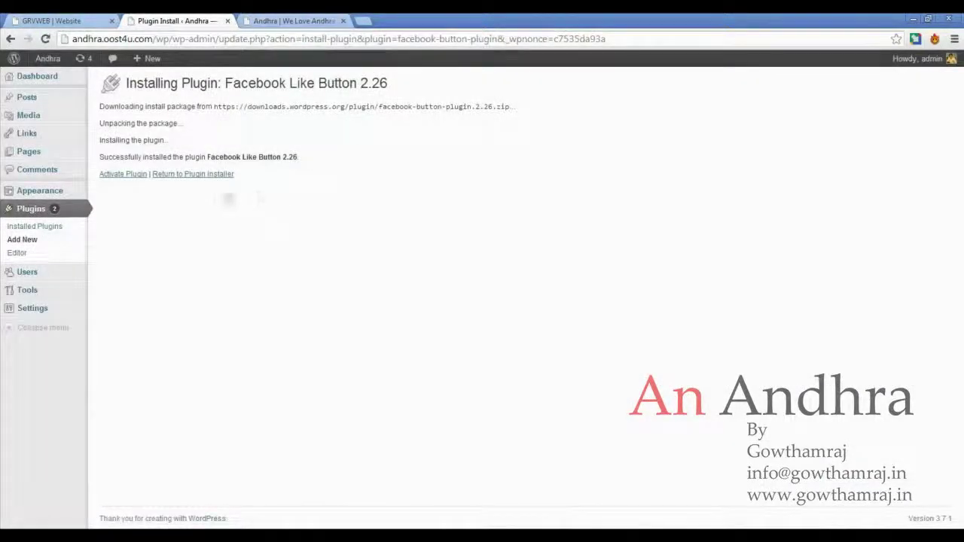
click(124, 174)
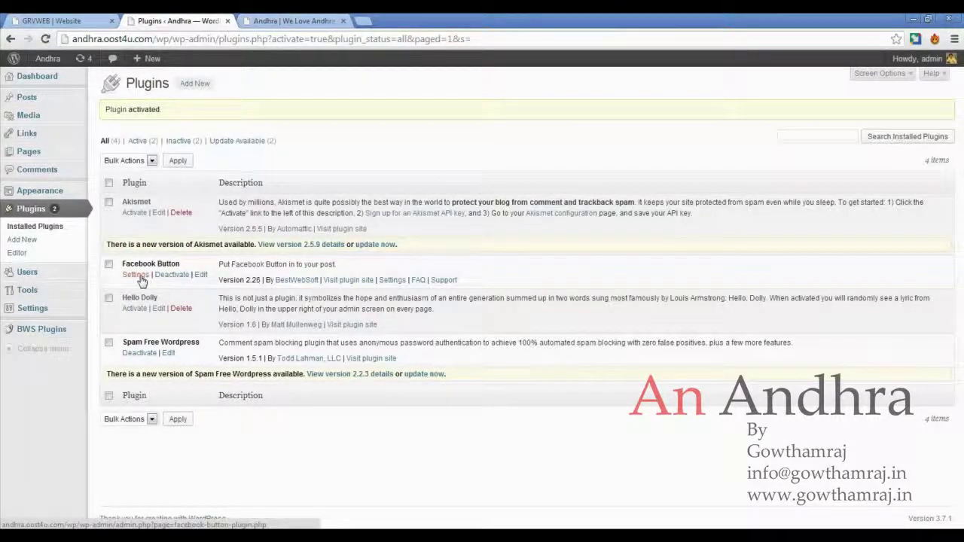
Step: Open the settings of the Facebook Button plugin and review the available display and button position options
click(137, 275)
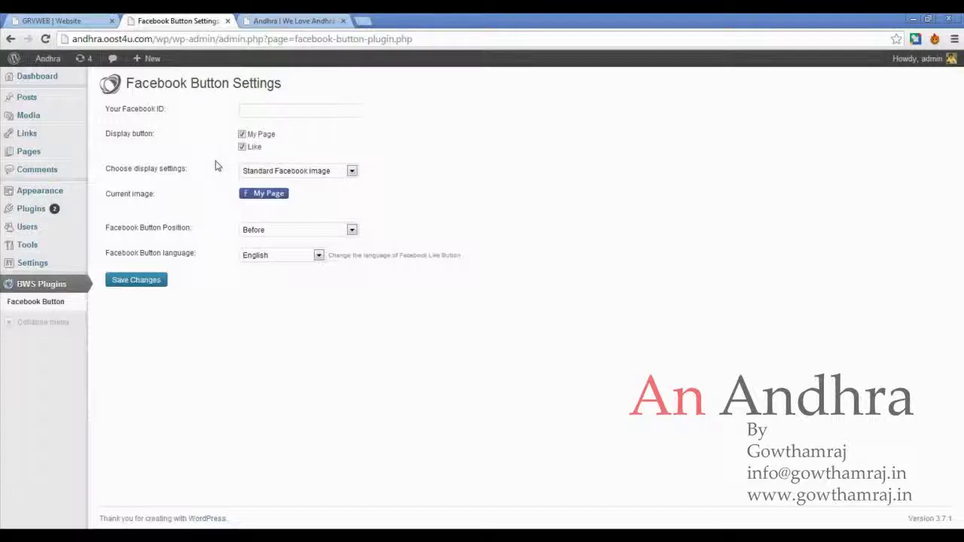
click(263, 173)
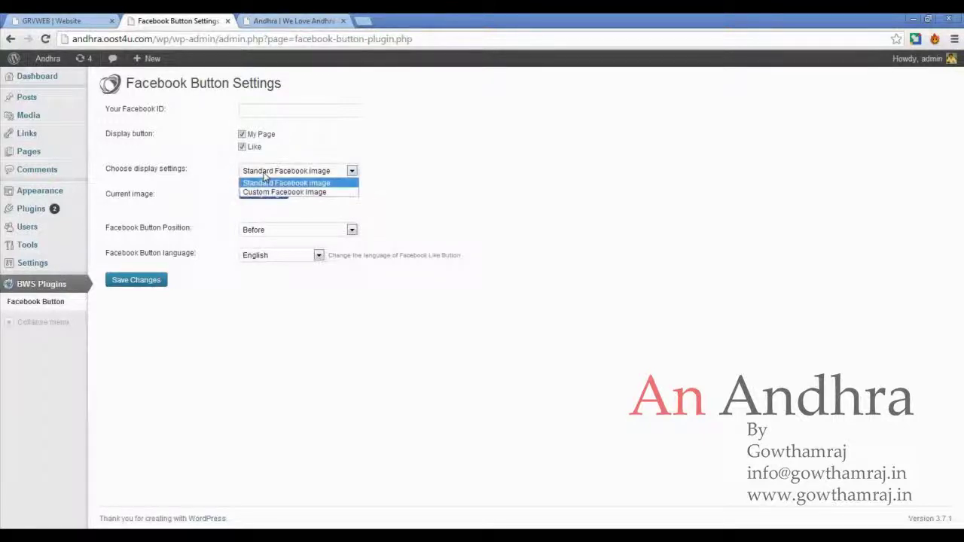
click(303, 155)
click(298, 171)
click(317, 148)
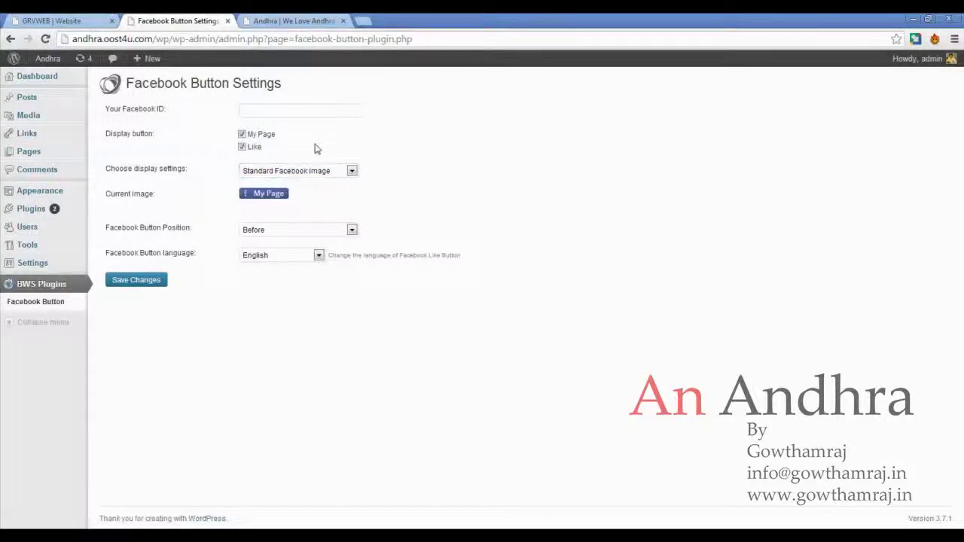
click(317, 238)
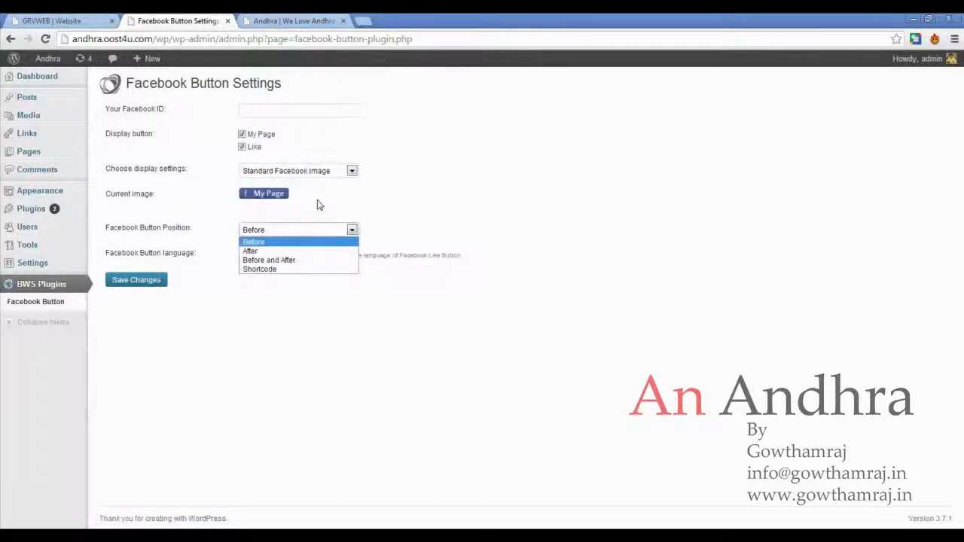
click(317, 205)
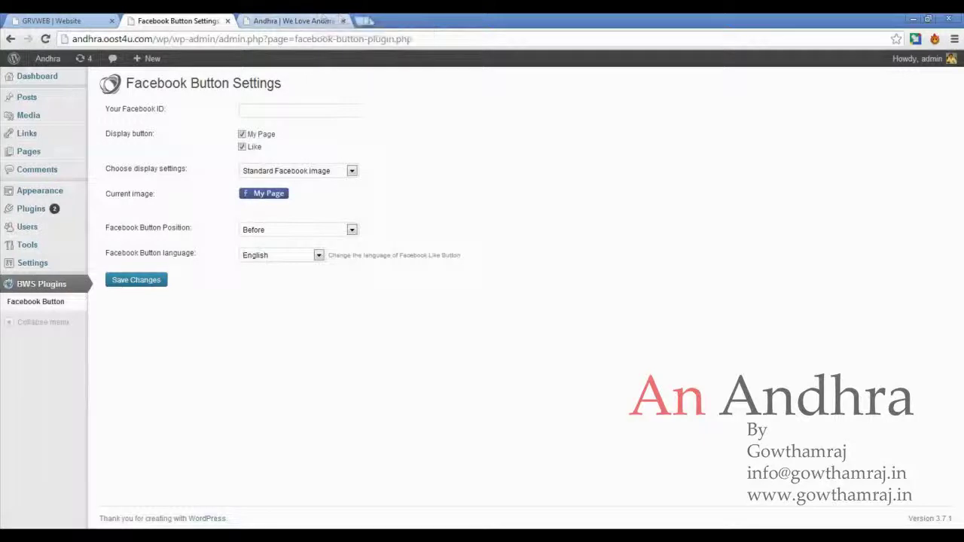
Step: Open Facebook in a new browser tab and go to the "For Andhra Pradesh People" page
click(362, 21)
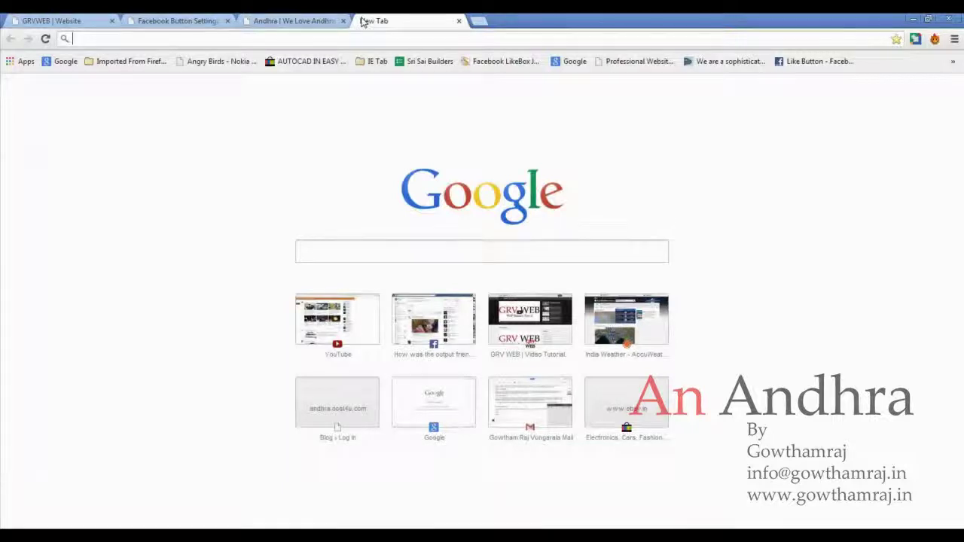
text(fa)
key(Return)
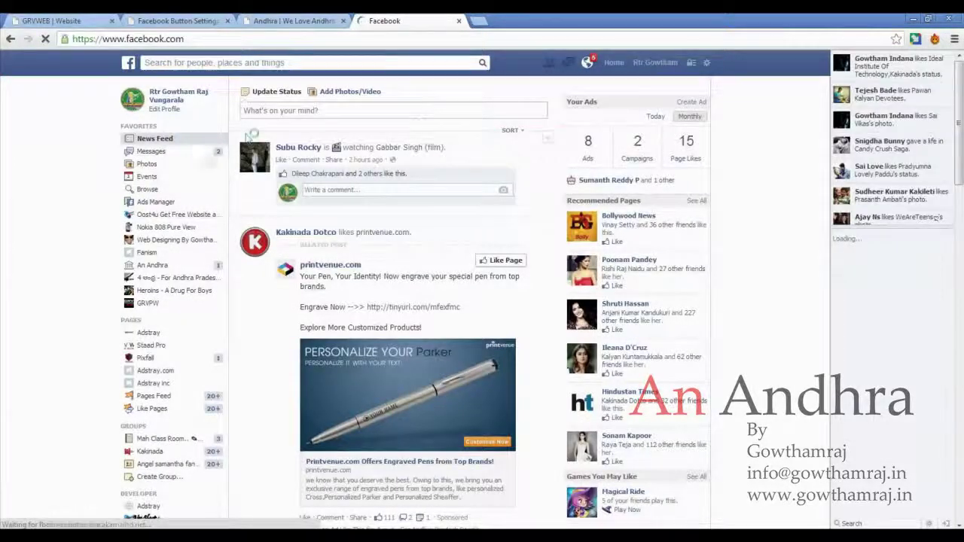
click(156, 281)
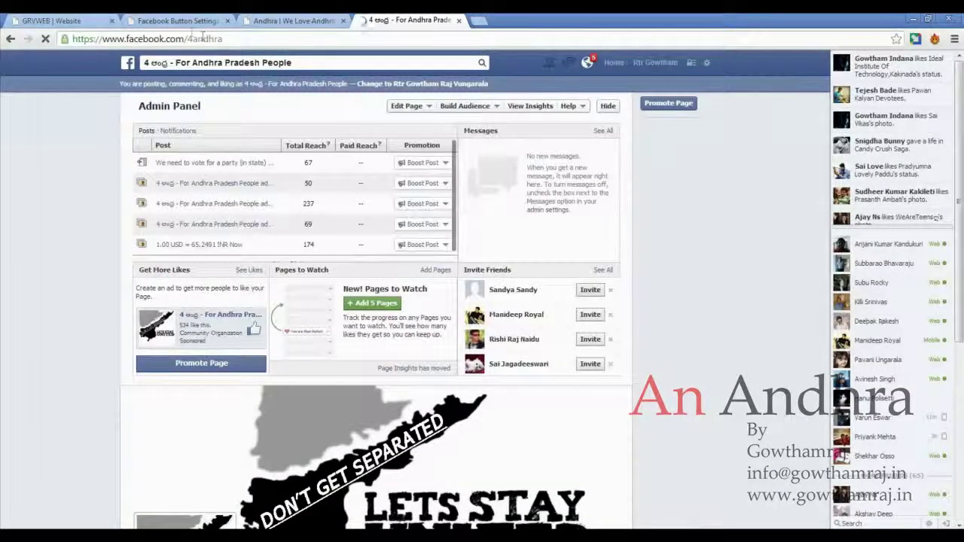
Step: Copy "4andhra" from the Facebook page's web address and paste it as the Facebook ID in the plugin settings
click(179, 21)
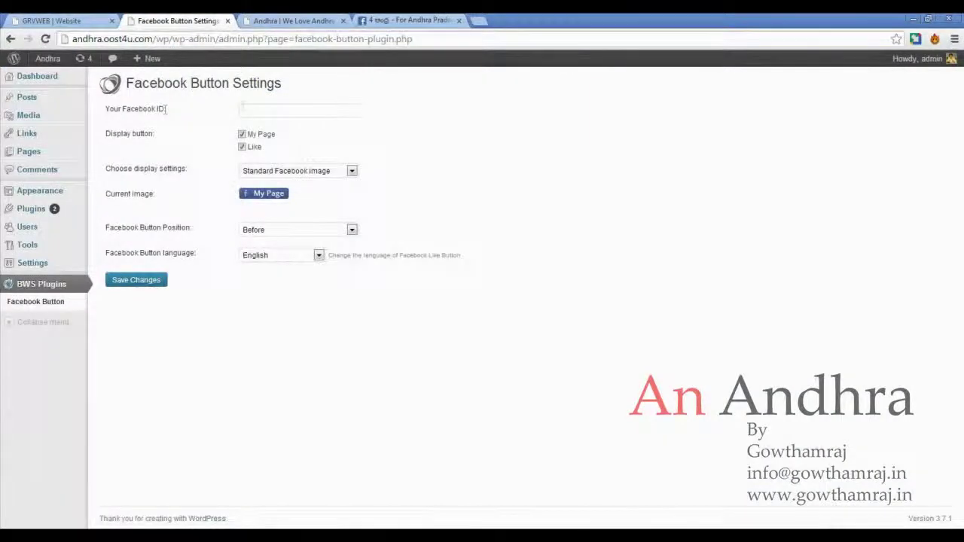
click(252, 108)
click(407, 20)
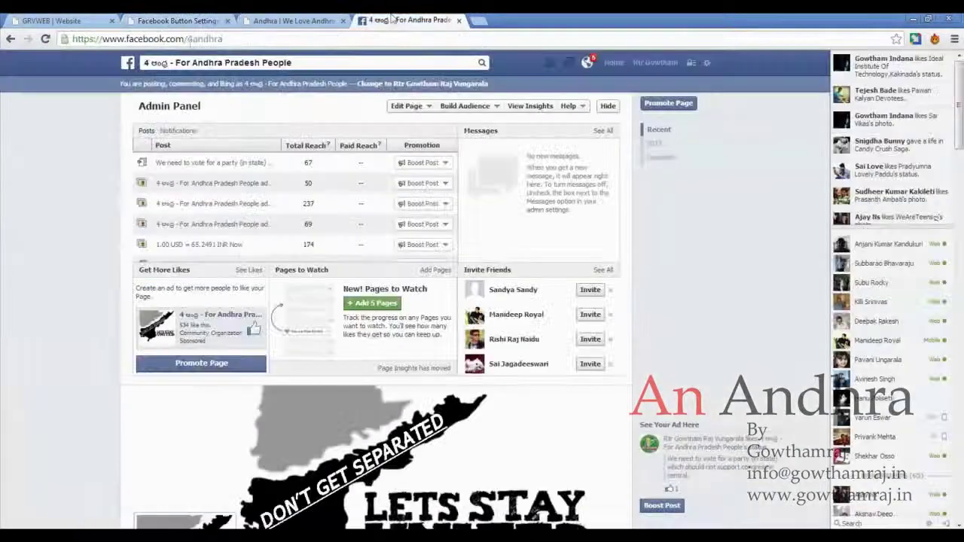
double_click(204, 38)
key(ctrl+c)
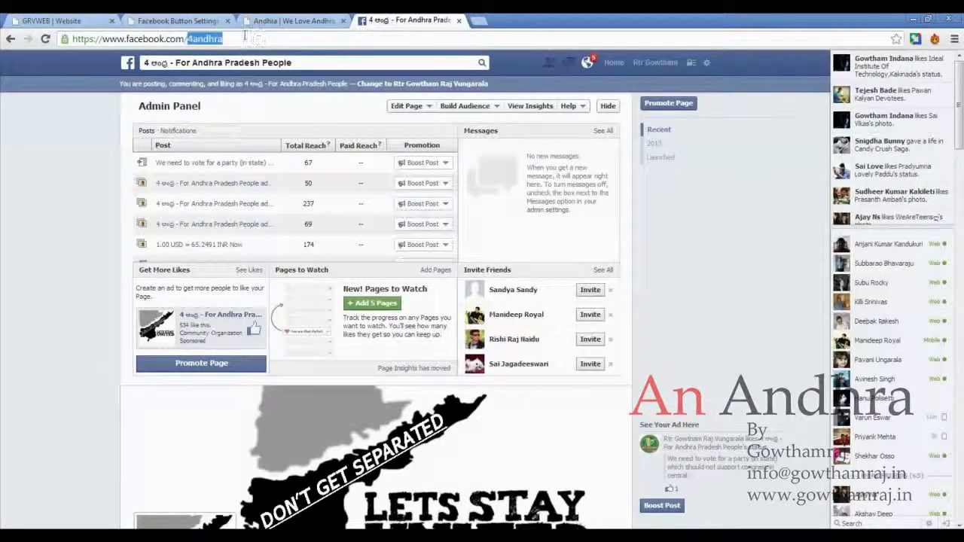
right_click(208, 47)
click(229, 87)
right_click(208, 48)
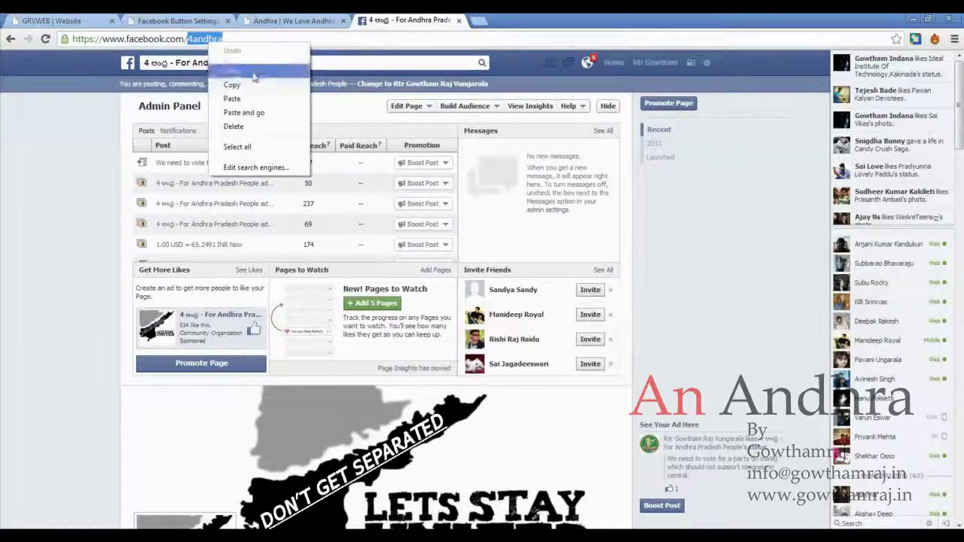
click(229, 86)
click(178, 21)
right_click(273, 109)
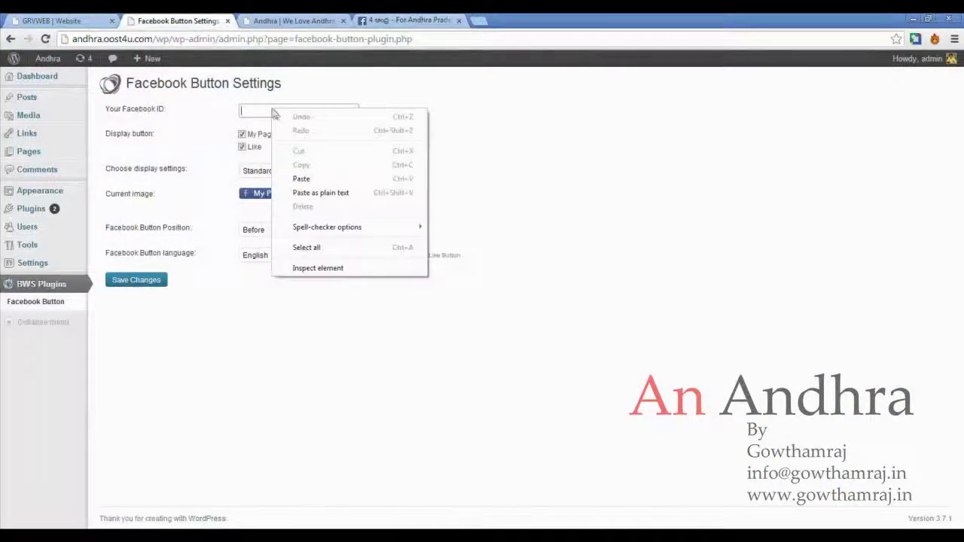
click(302, 178)
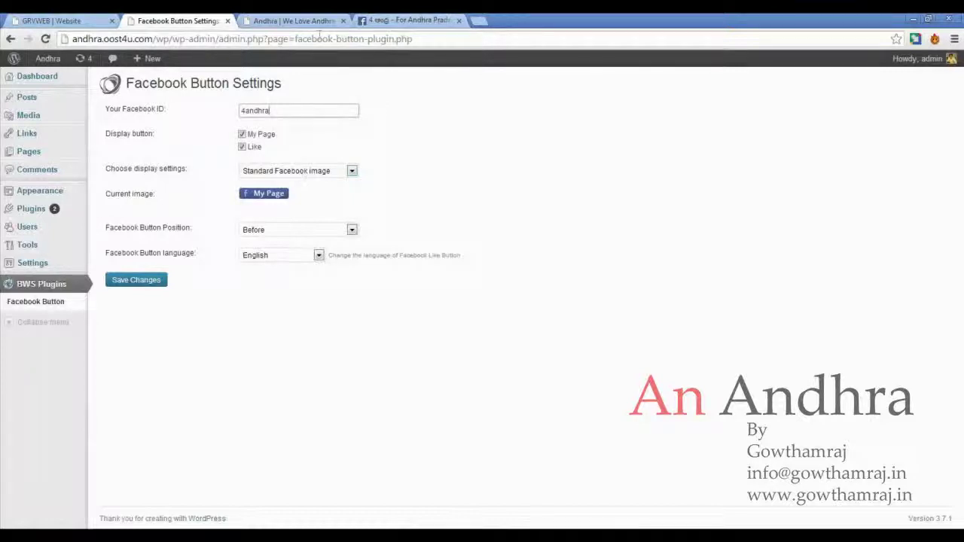
Step: Try the Custom Facebook image display setting to see its options and switch back to Standard Facebook image
click(301, 176)
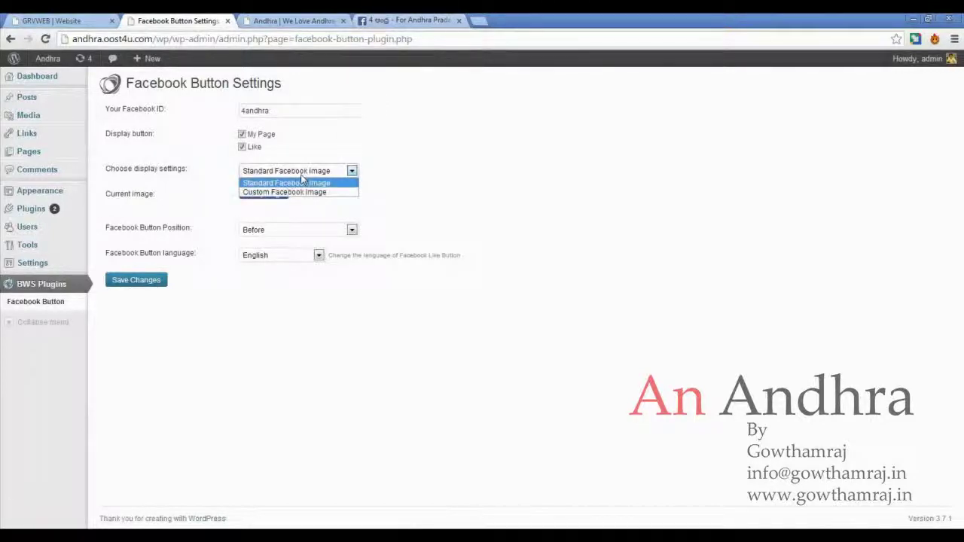
click(347, 148)
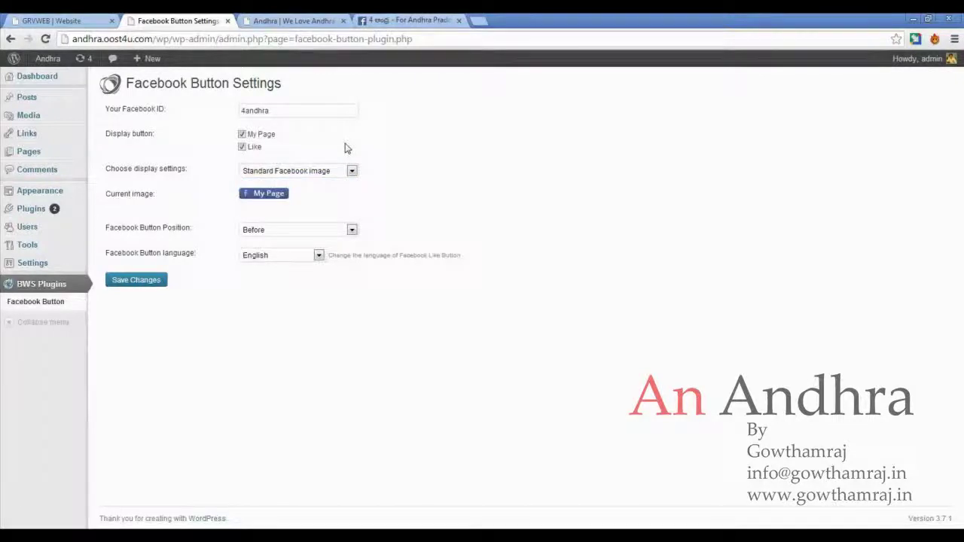
click(275, 172)
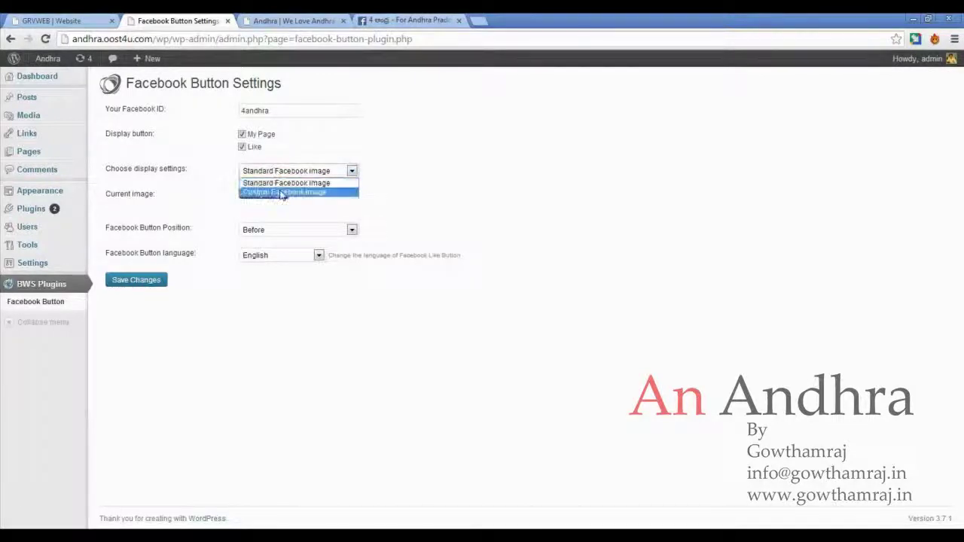
click(280, 193)
click(290, 173)
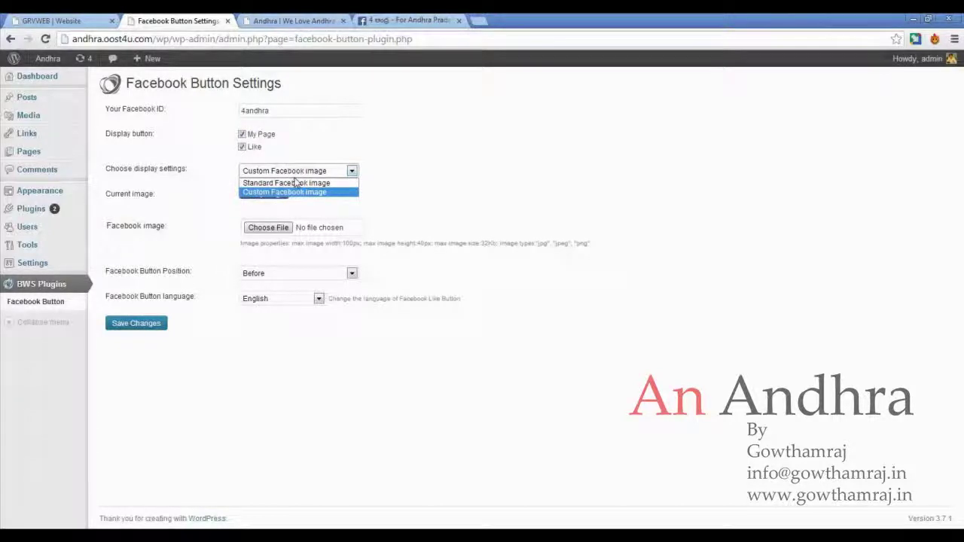
click(300, 183)
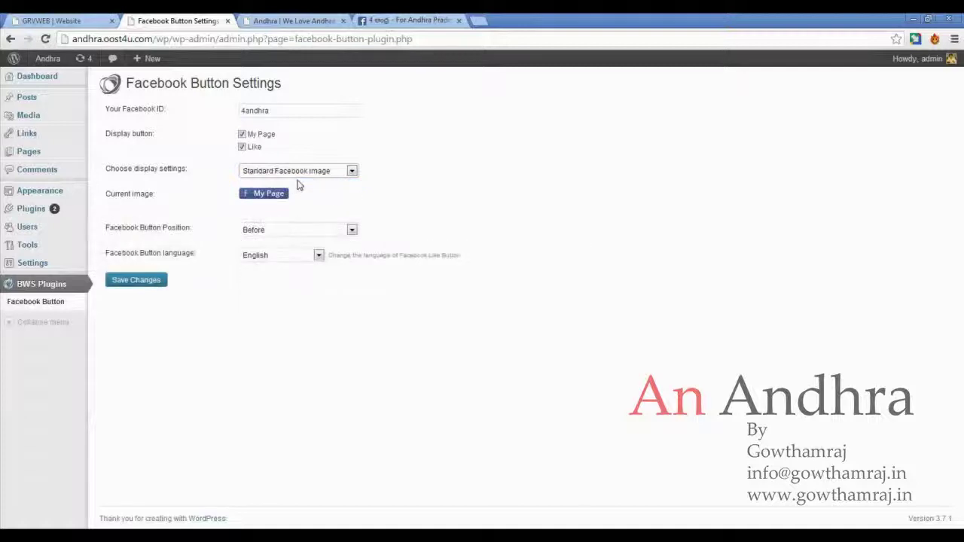
Step: Check the button position choices, keep Before, and save the Facebook Button settings
click(276, 230)
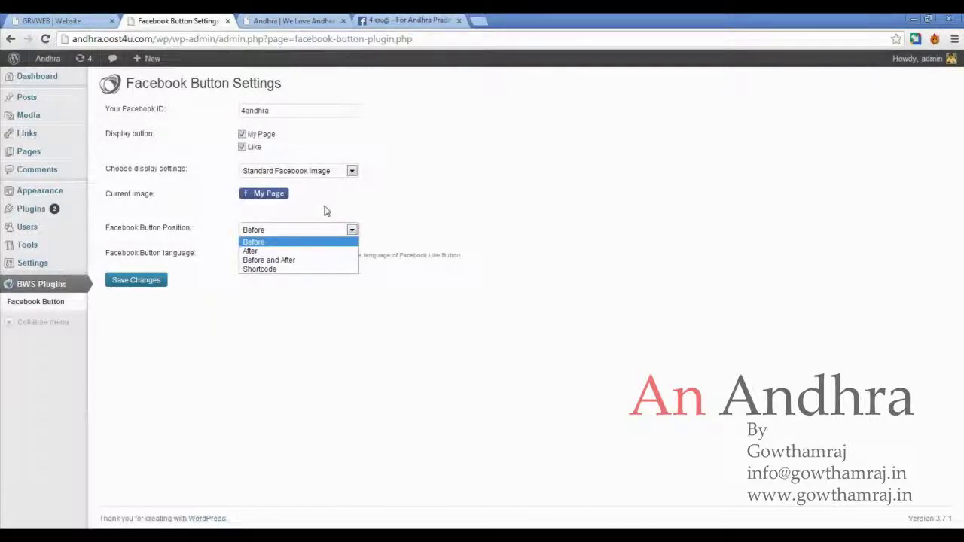
click(326, 211)
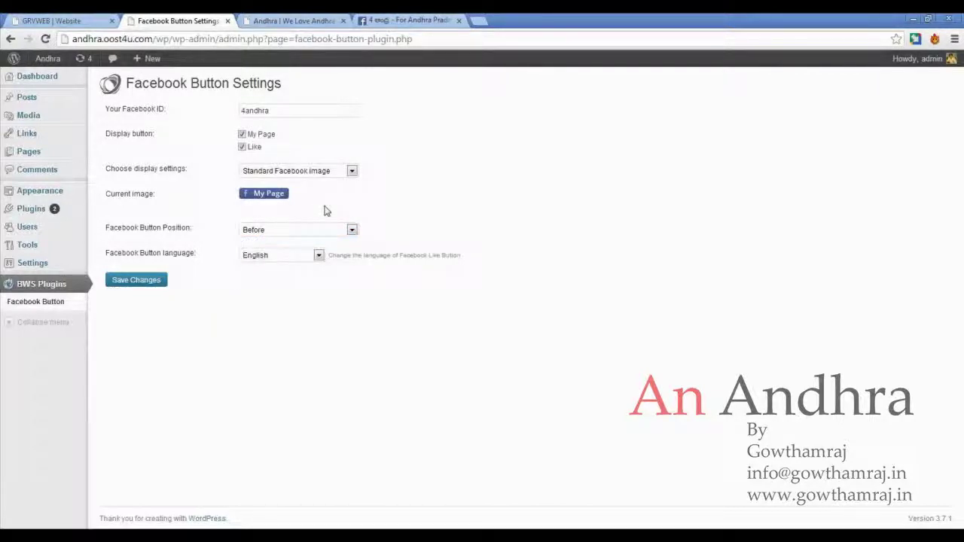
click(143, 281)
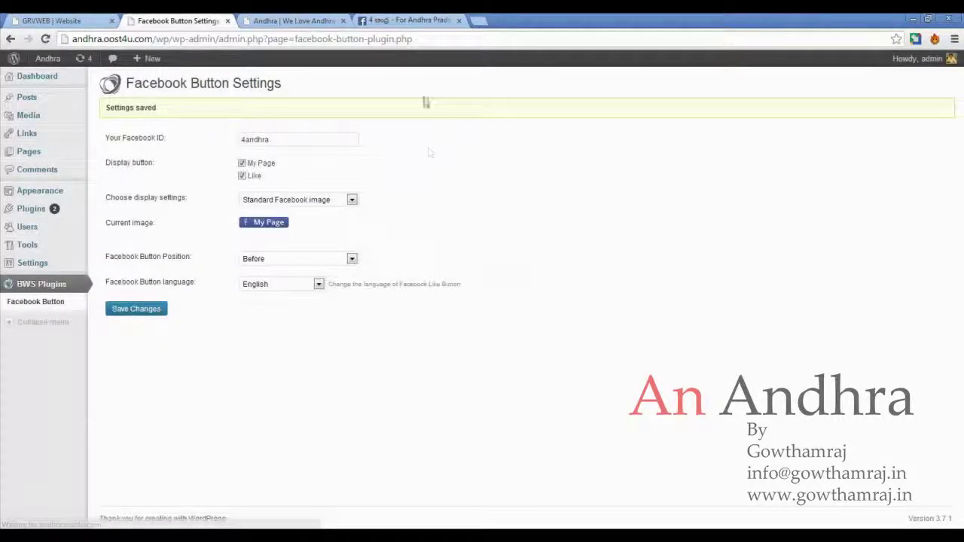
Step: Open the WordPress dashboard home in a new browser tab and visit the Andhra site from there
mouse_move(27, 75)
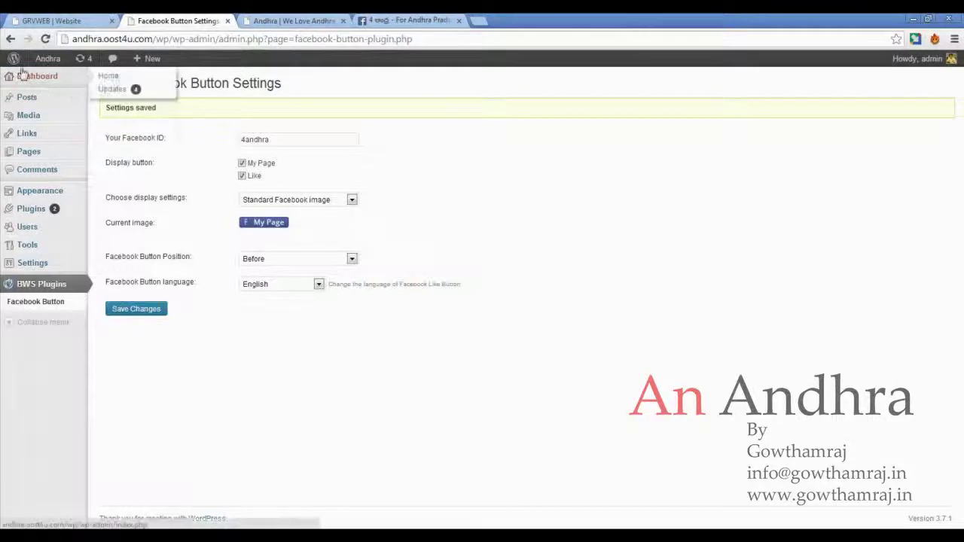
middle_click(109, 76)
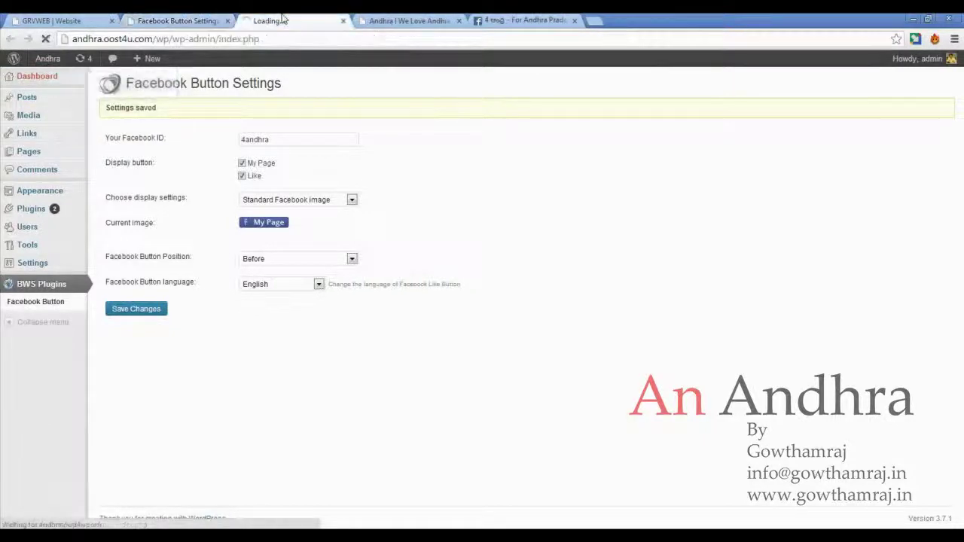
click(282, 20)
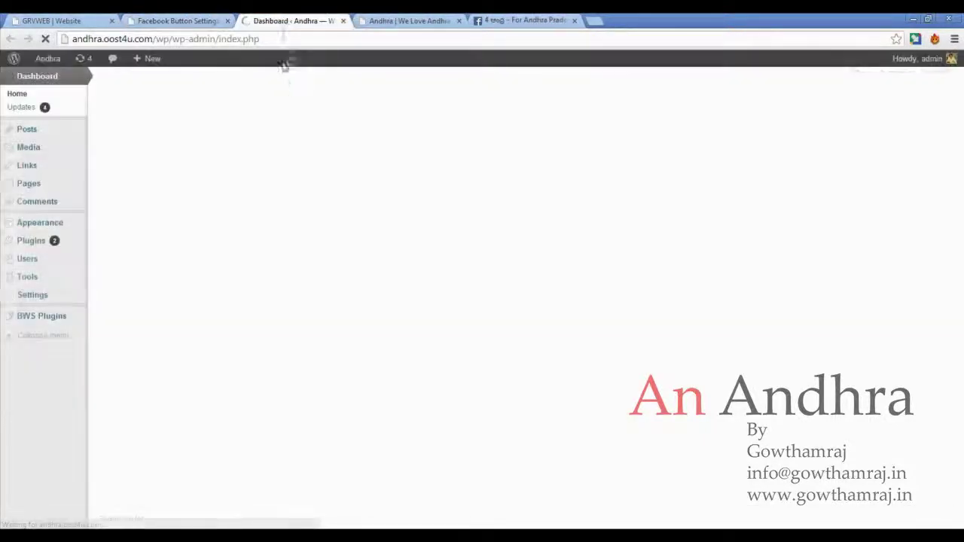
mouse_move(54, 61)
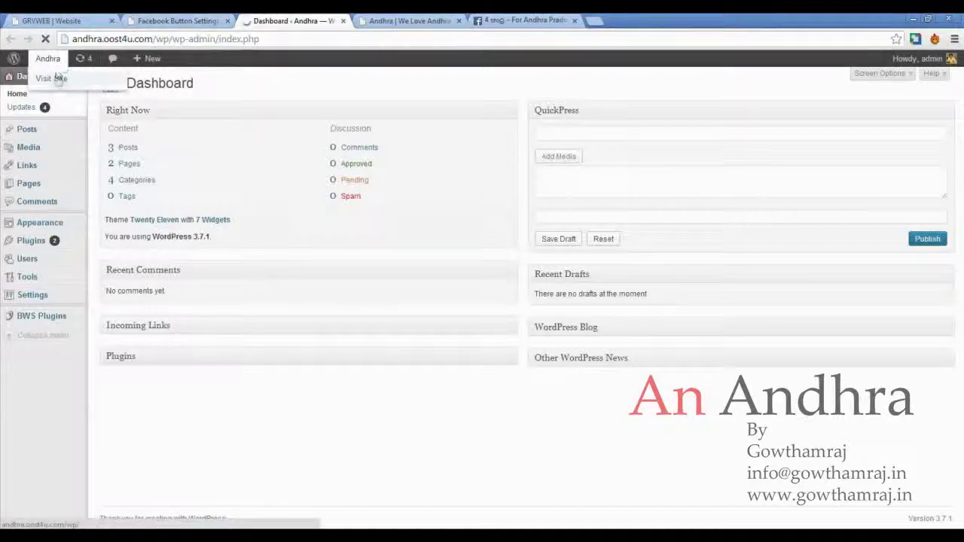
click(58, 80)
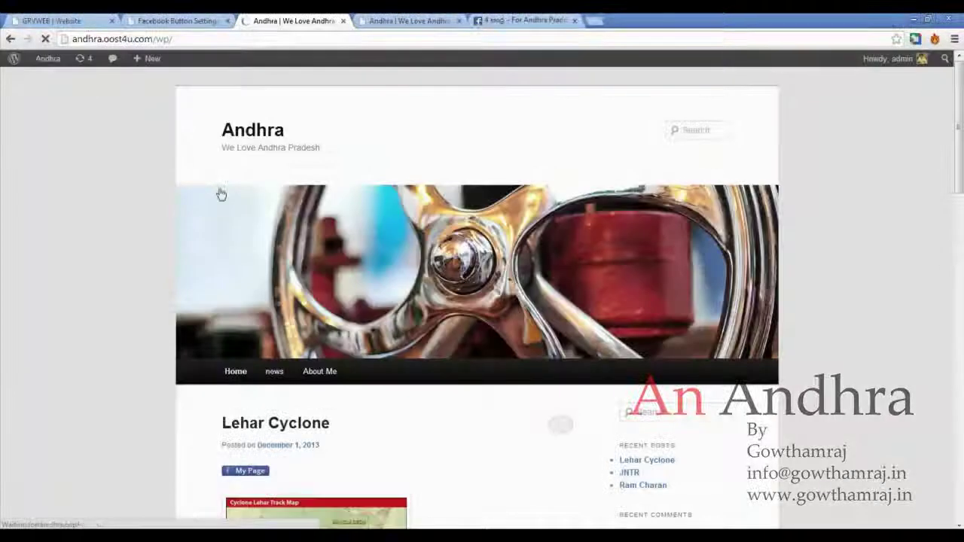
Step: Test the My Page button on the Lehar Cyclone post and close the Facebook tab it opens
scroll(219, 193, down, 3)
scroll(222, 285, down, 3)
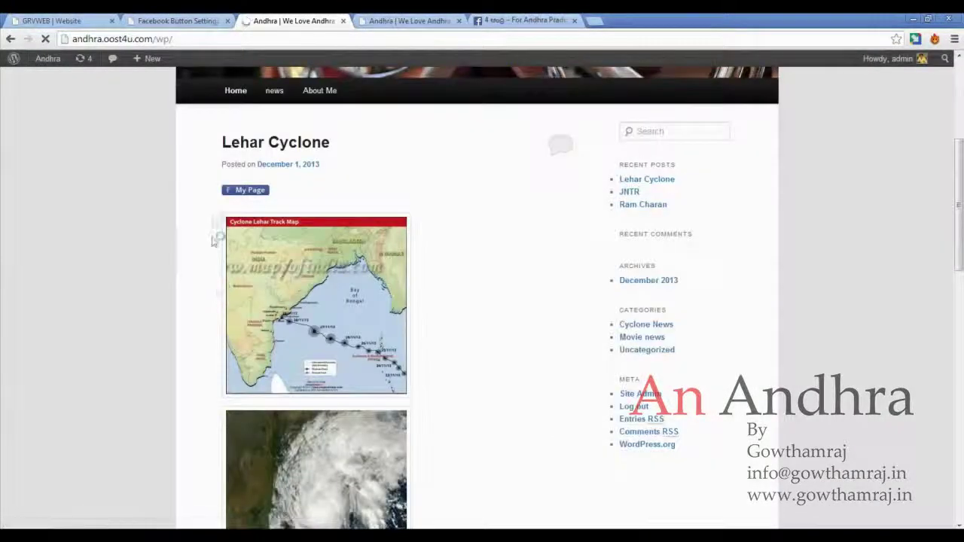
click(254, 193)
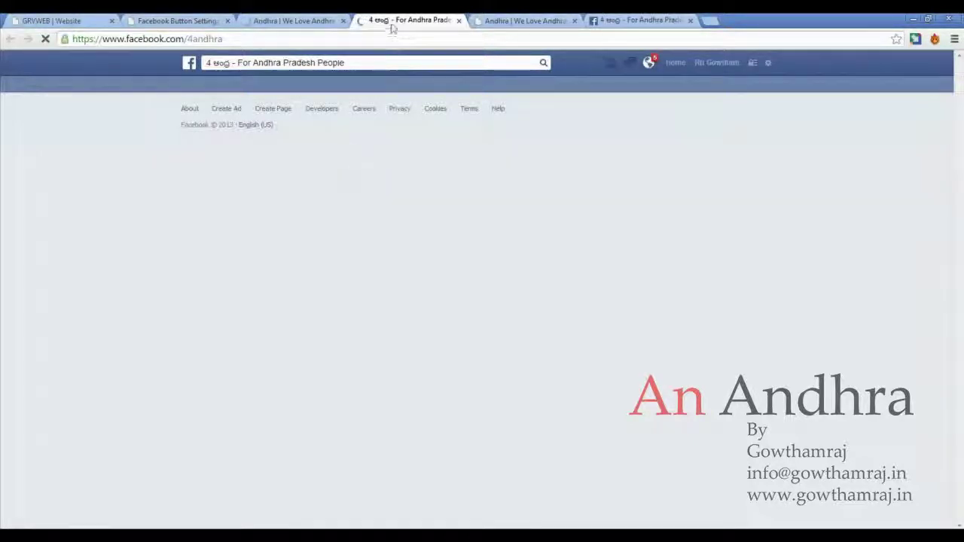
click(458, 20)
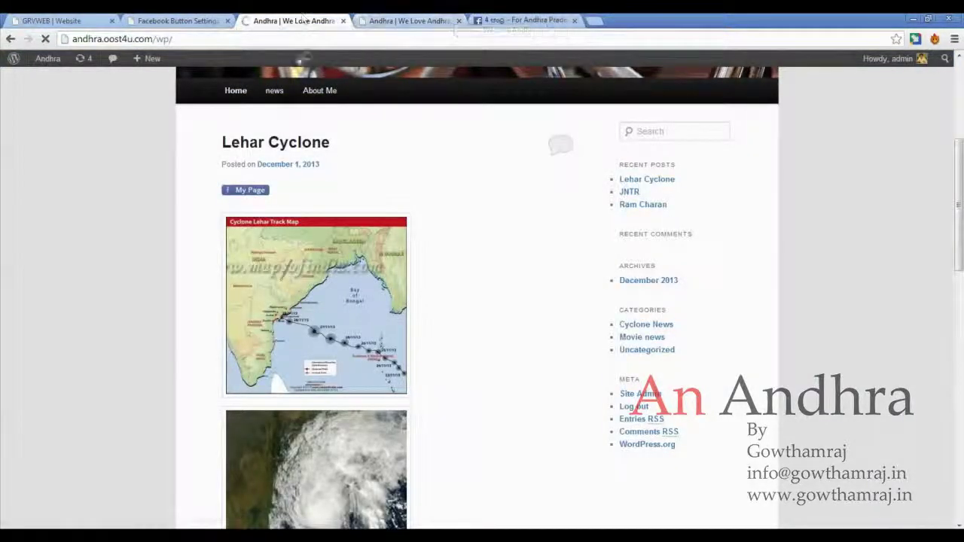